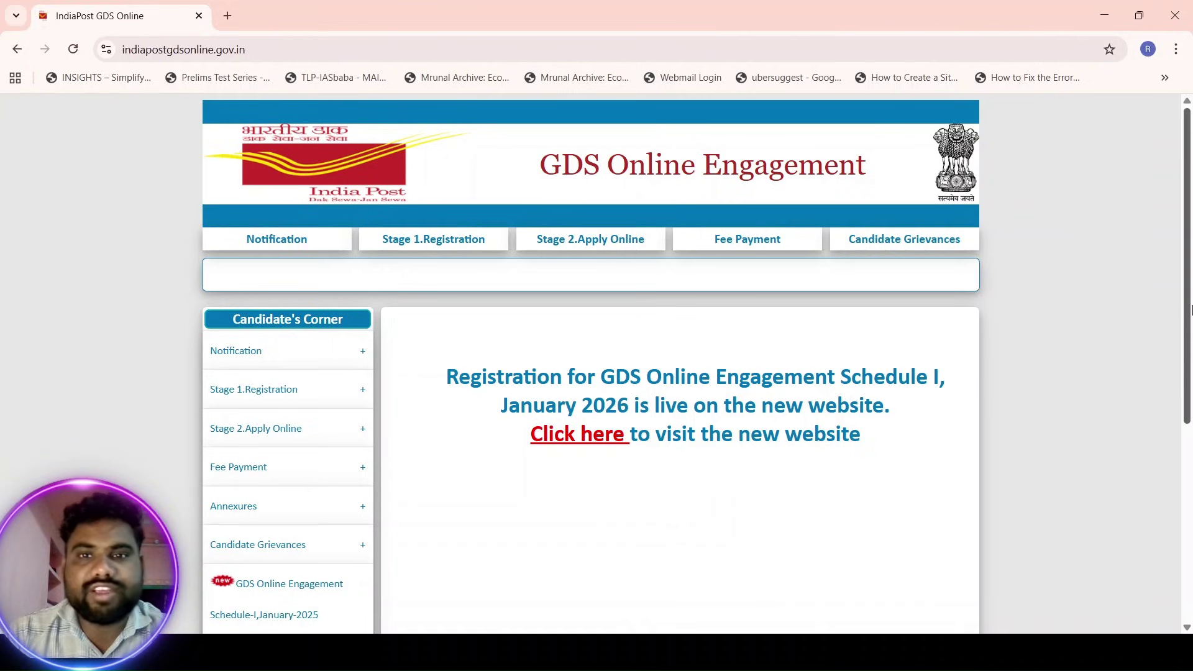
# Go from the old site to the new GDS Online Engagement website for Schedule-I January-2026
pyautogui.scroll(-2, 1190, 309)
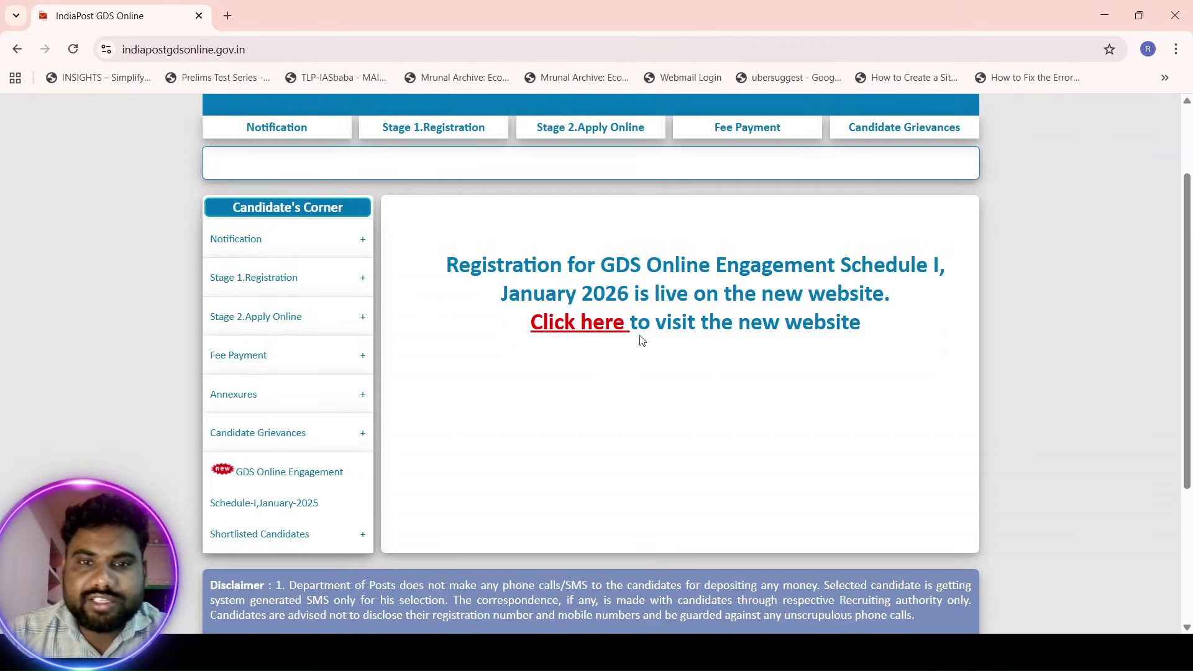
pyautogui.click(582, 327)
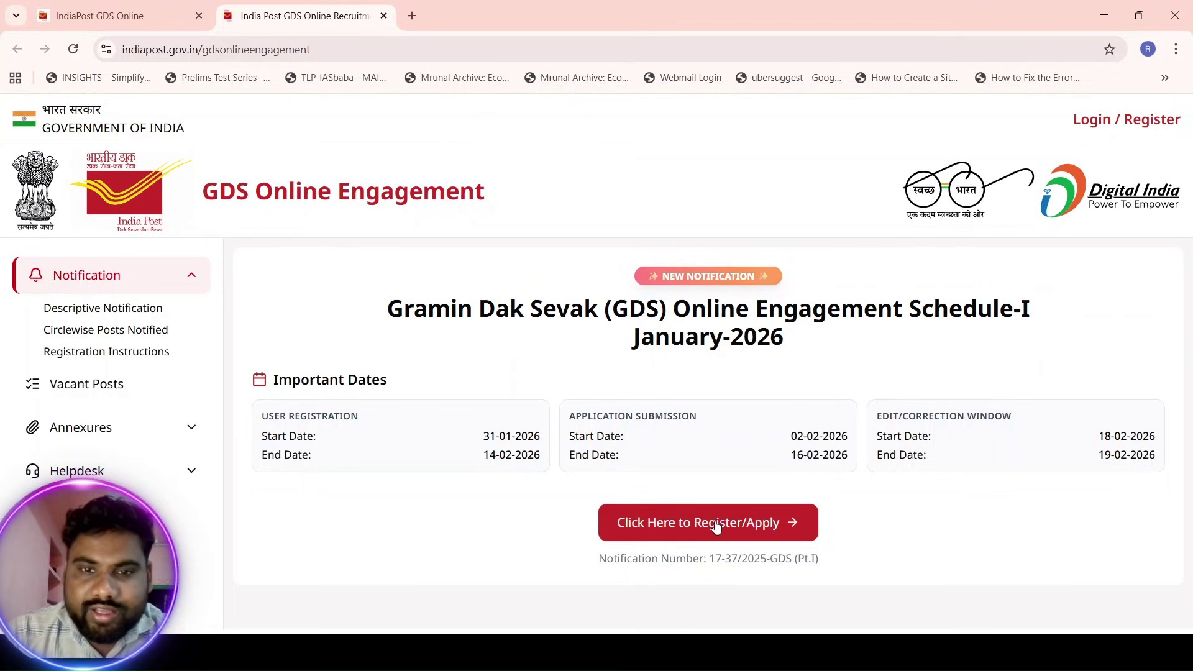
# Open the New Candidate Registration form via the Register/Apply page
pyautogui.click(716, 526)
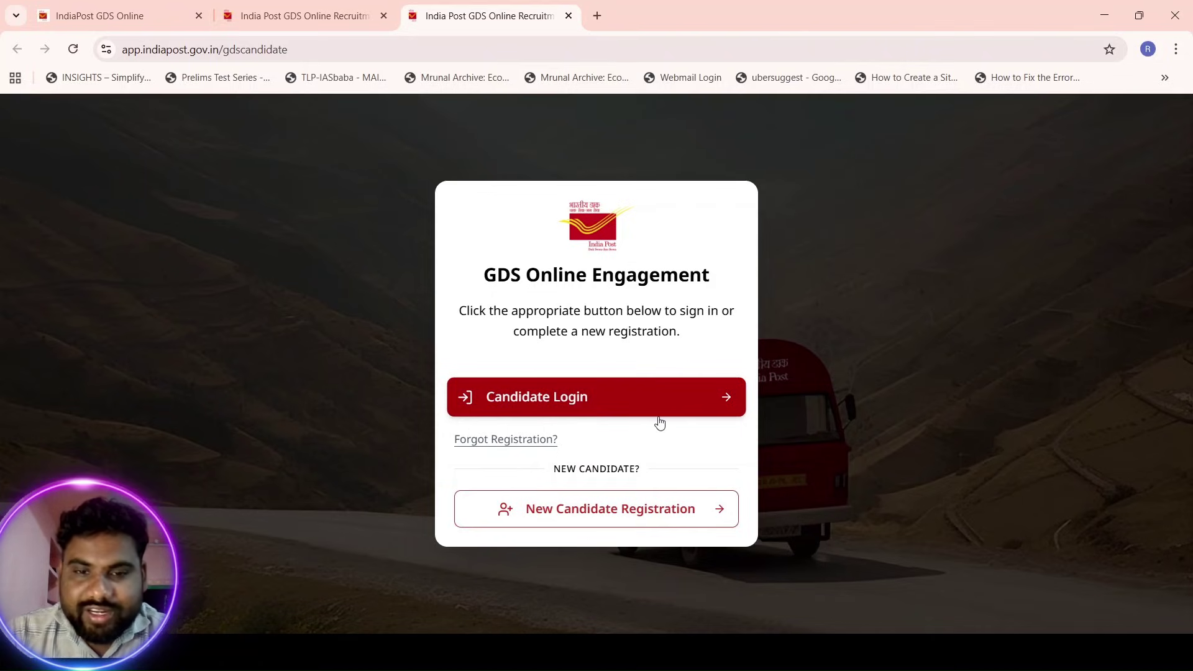
pyautogui.click(581, 514)
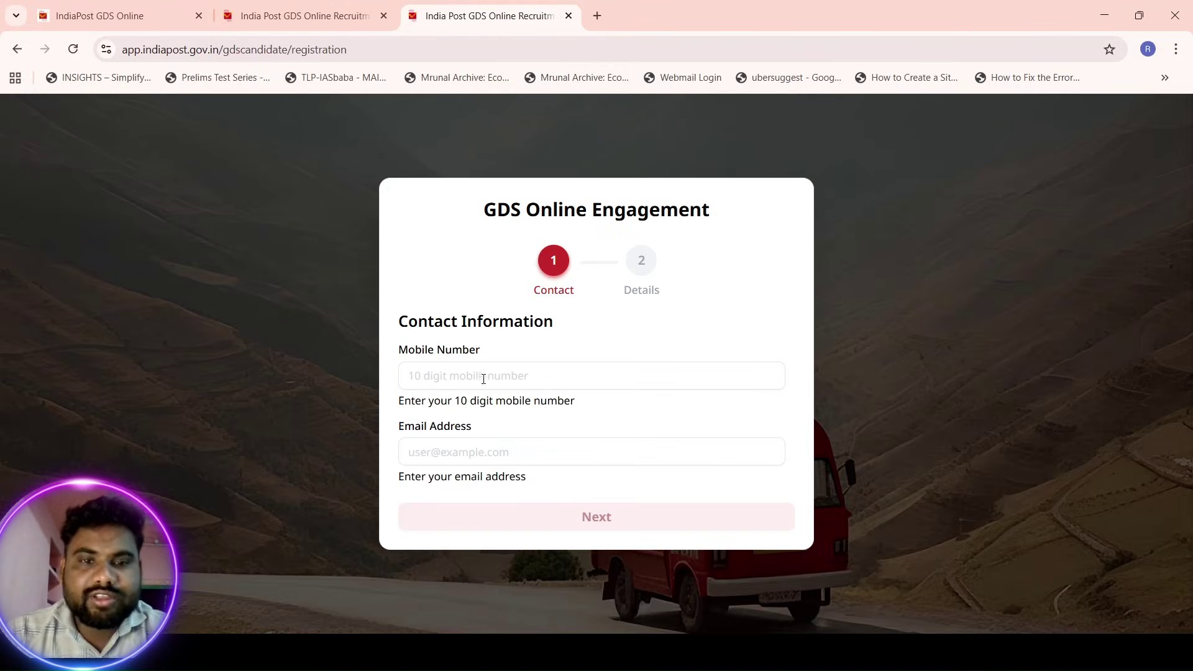
# Enter the candidate's mobile number, verify it with the received OTP, and continue to Basic Details
pyautogui.click(478, 376)
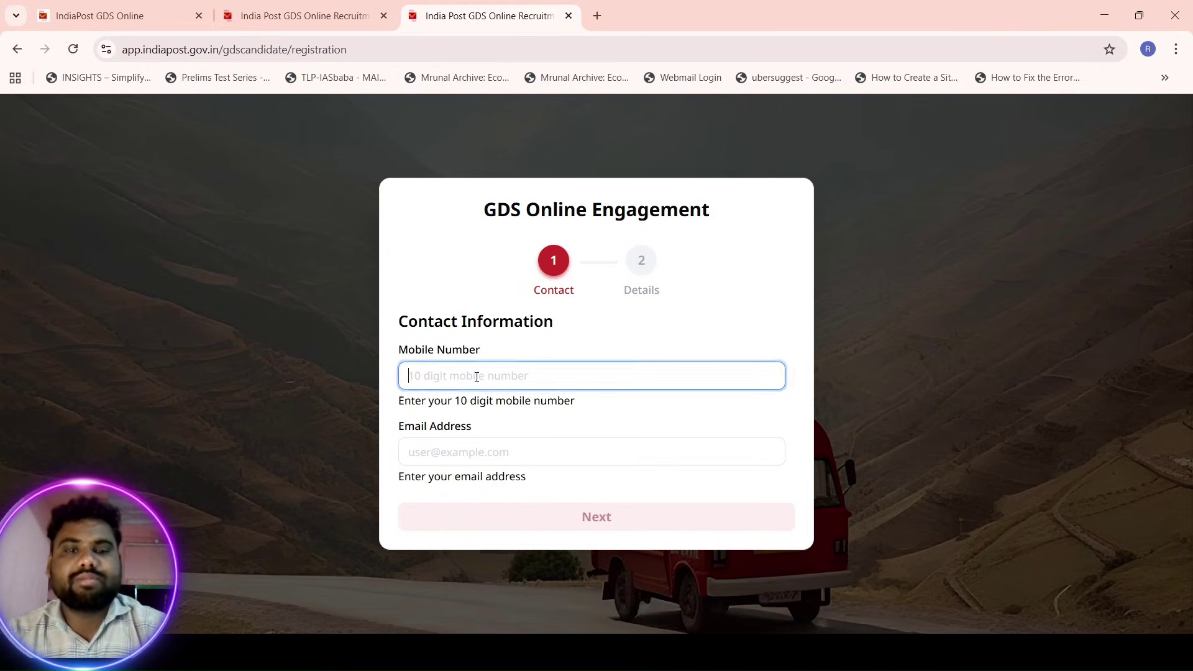
pyautogui.click(478, 440)
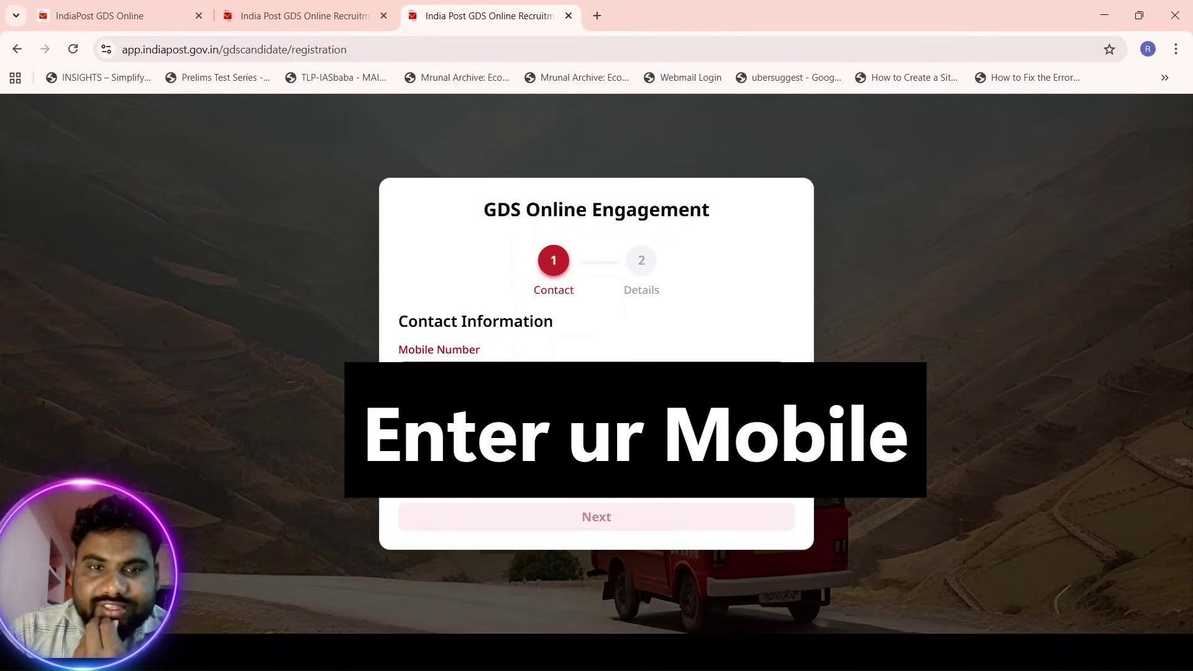
pyautogui.click(478, 376)
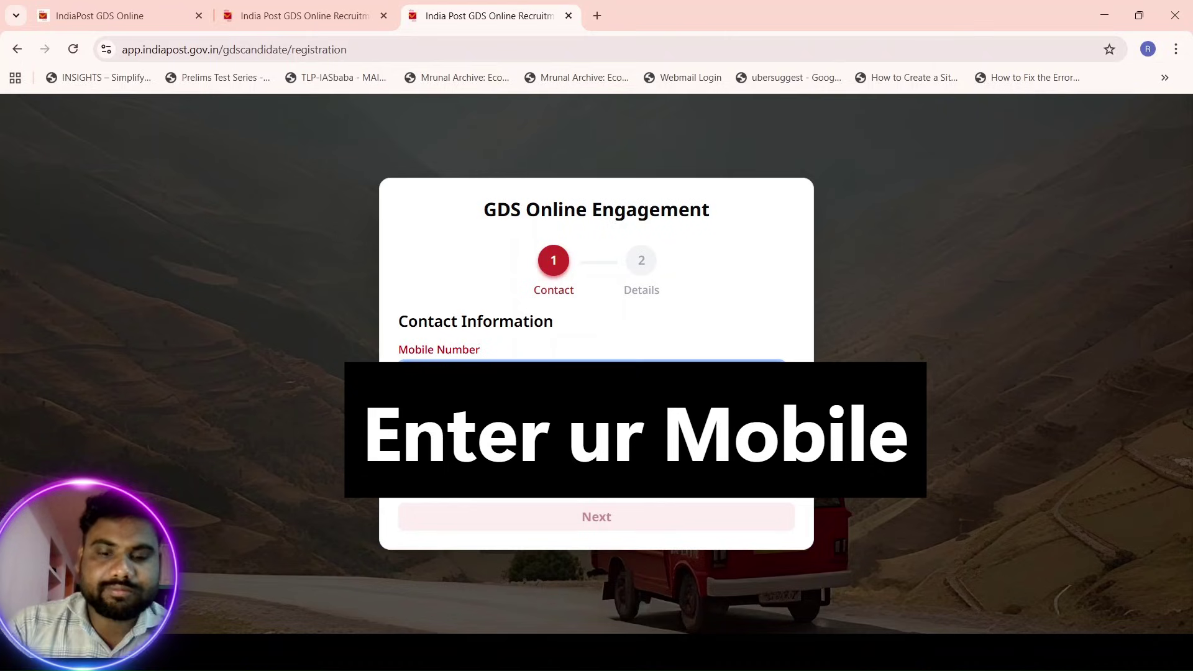
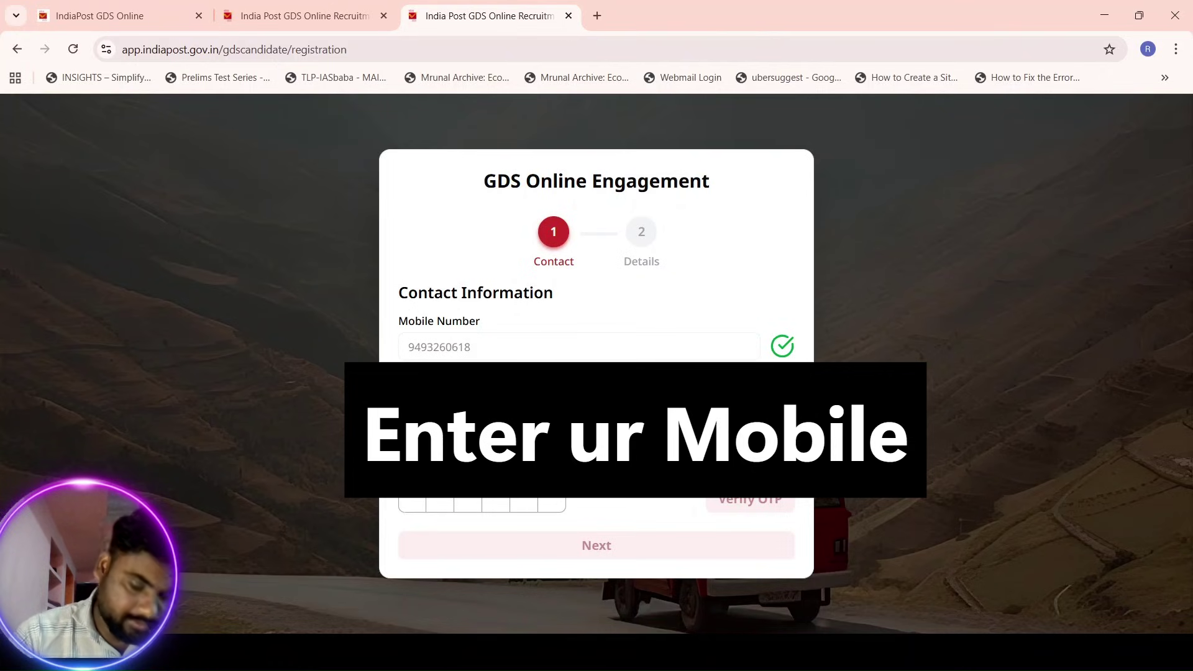
pyautogui.click(417, 502)
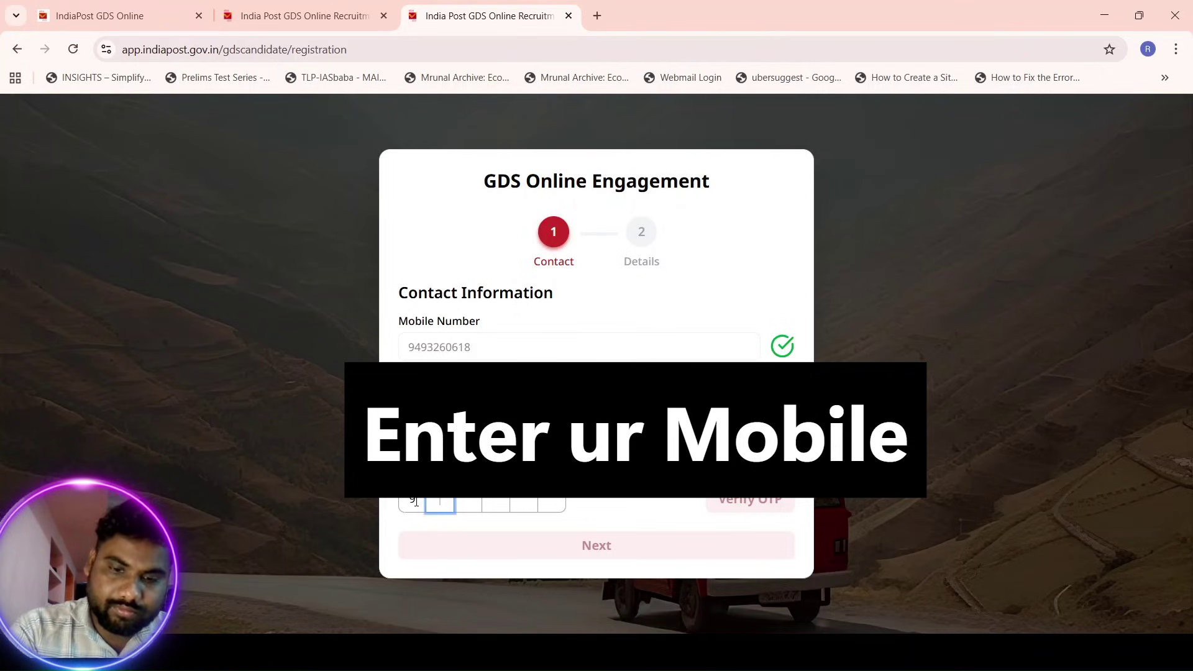
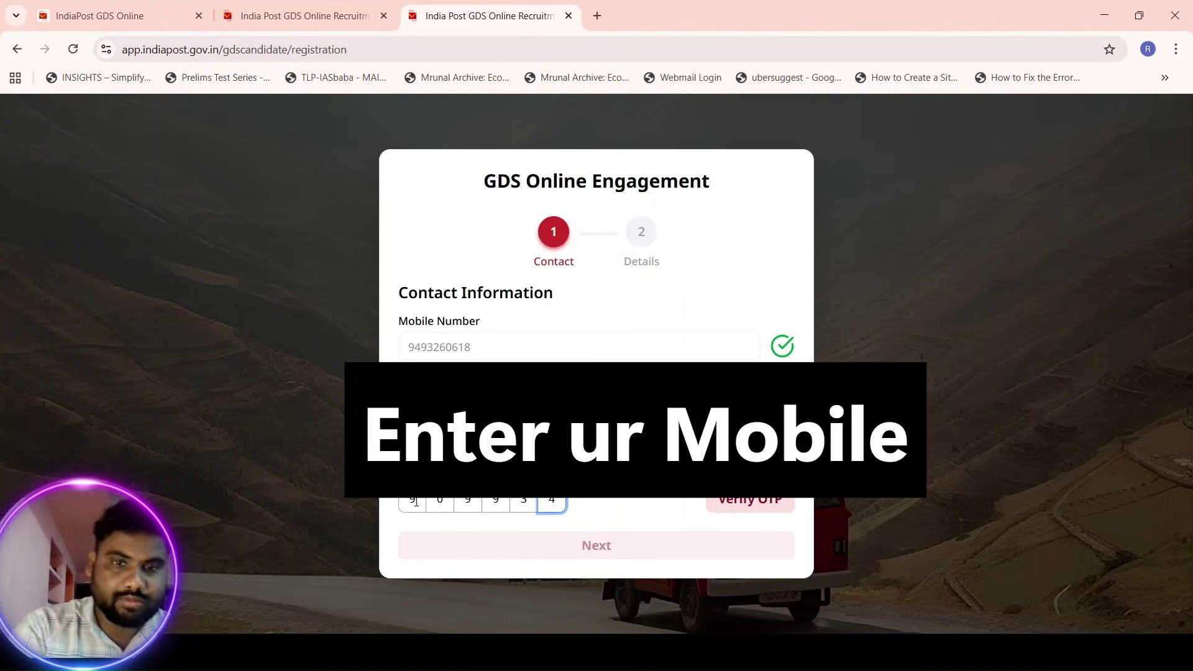
pyautogui.click(752, 501)
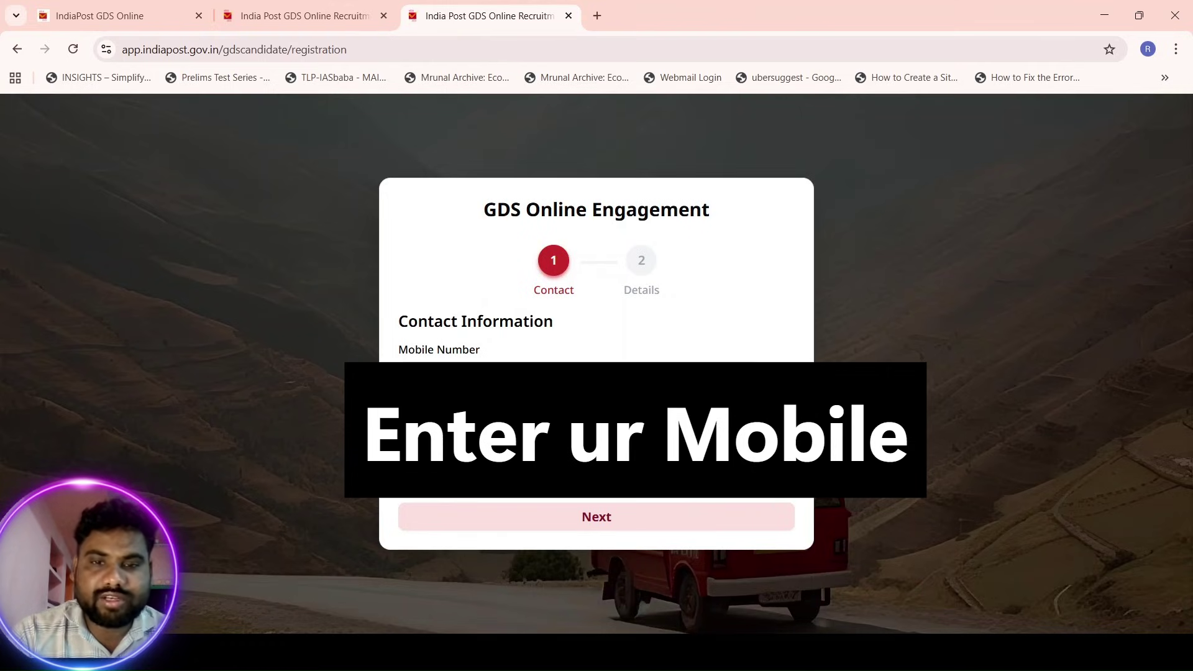
pyautogui.click(609, 521)
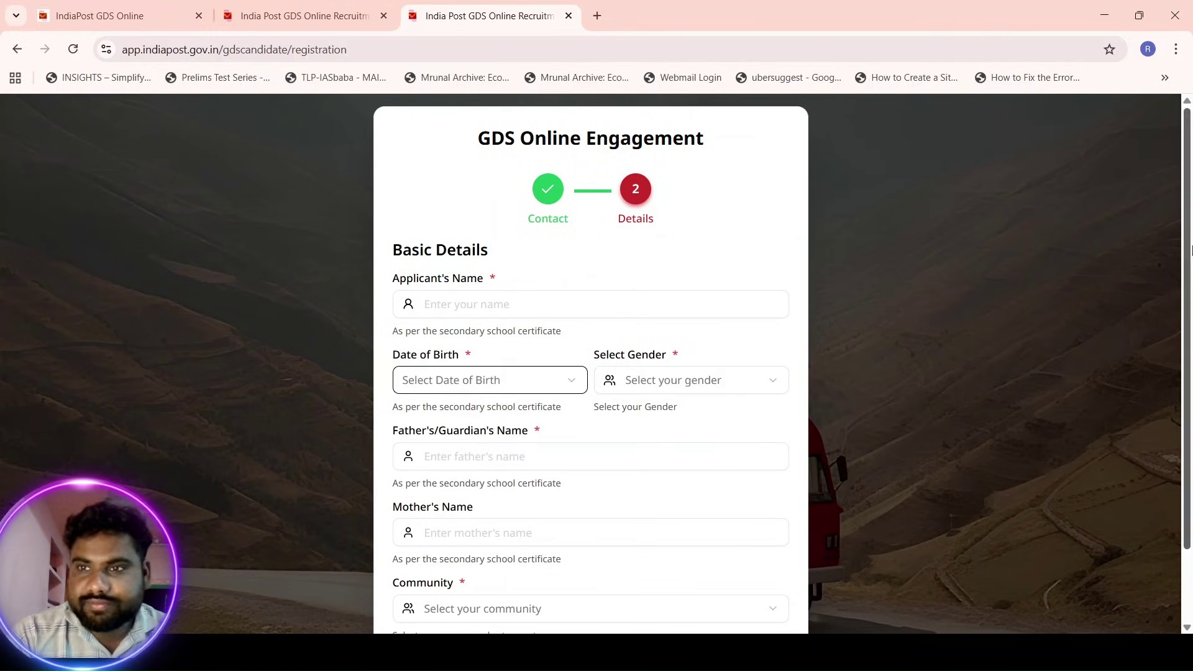
# Fill in the candidate's name and basic details with community UR, complete registration, and proceed to login
pyautogui.moveTo(1190, 245); pyautogui.dragTo(1190, 292)
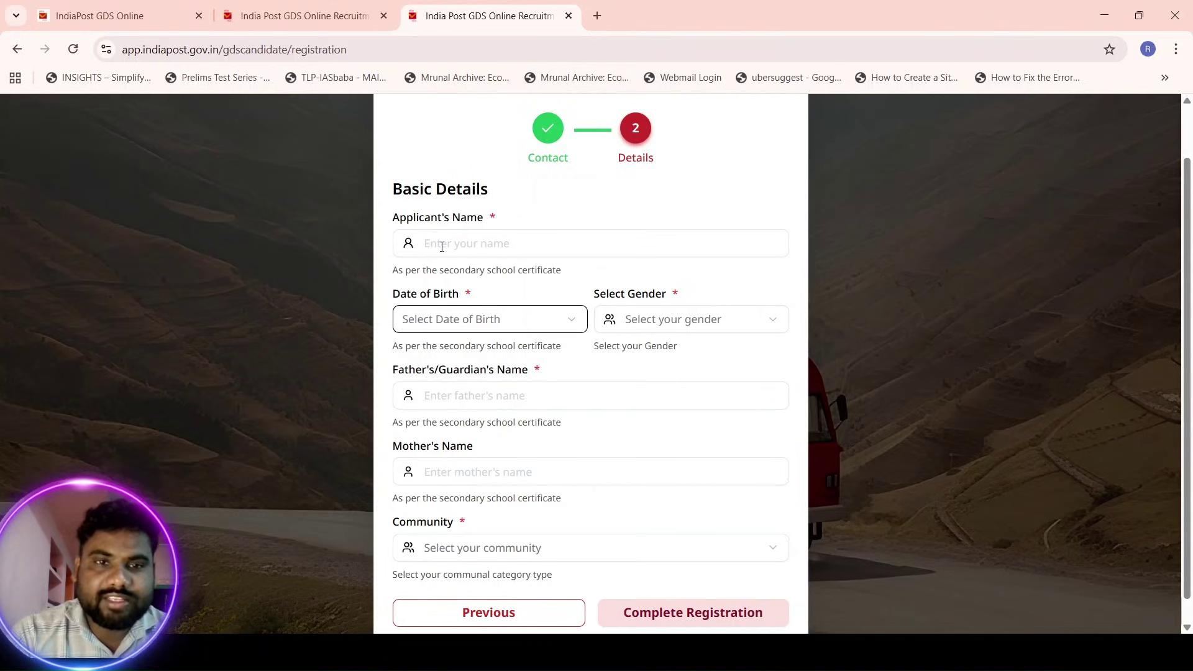
pyautogui.click(441, 247)
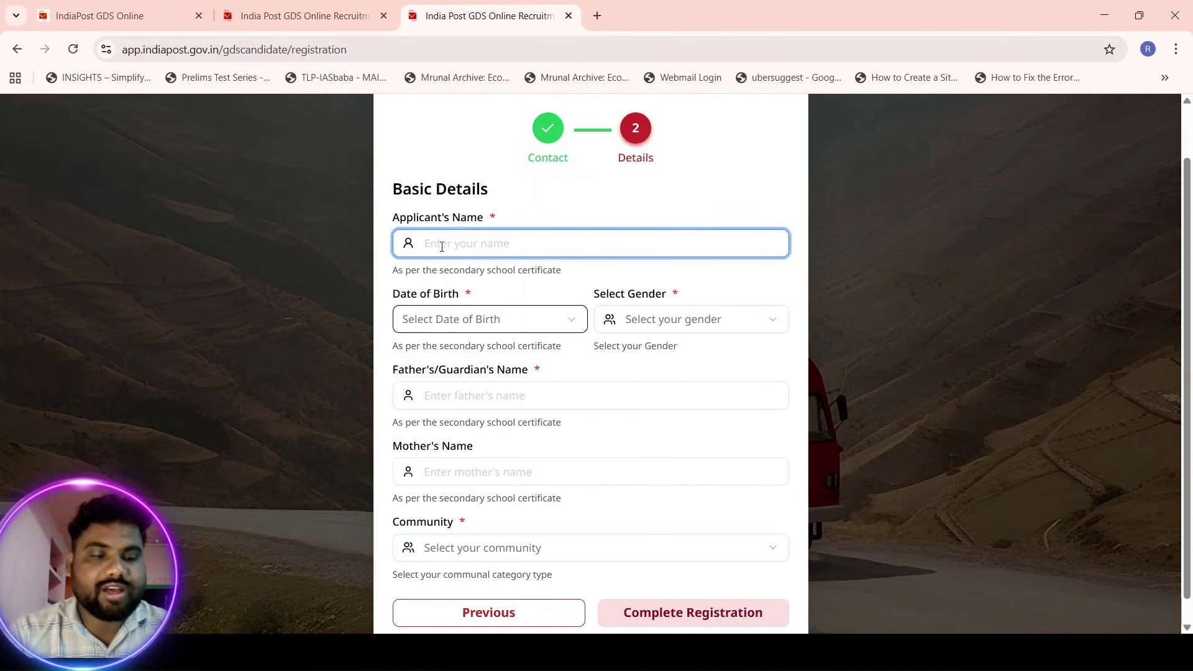
pyautogui.write('B Sarojamma')
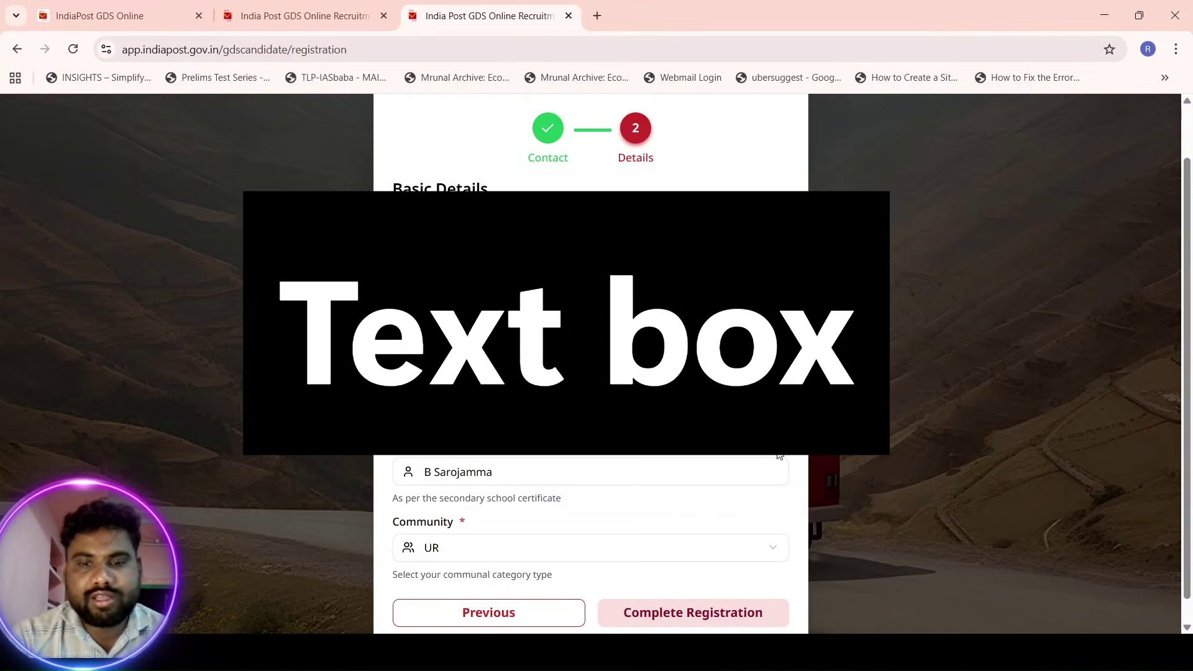
pyautogui.click(661, 614)
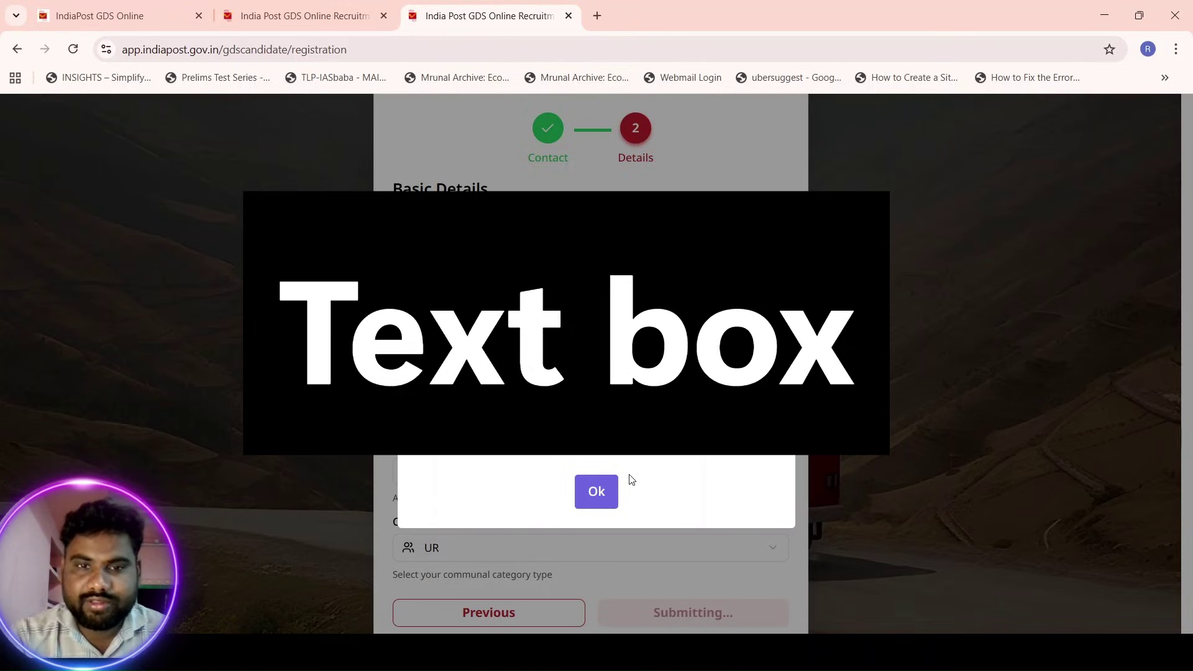
pyautogui.click(597, 492)
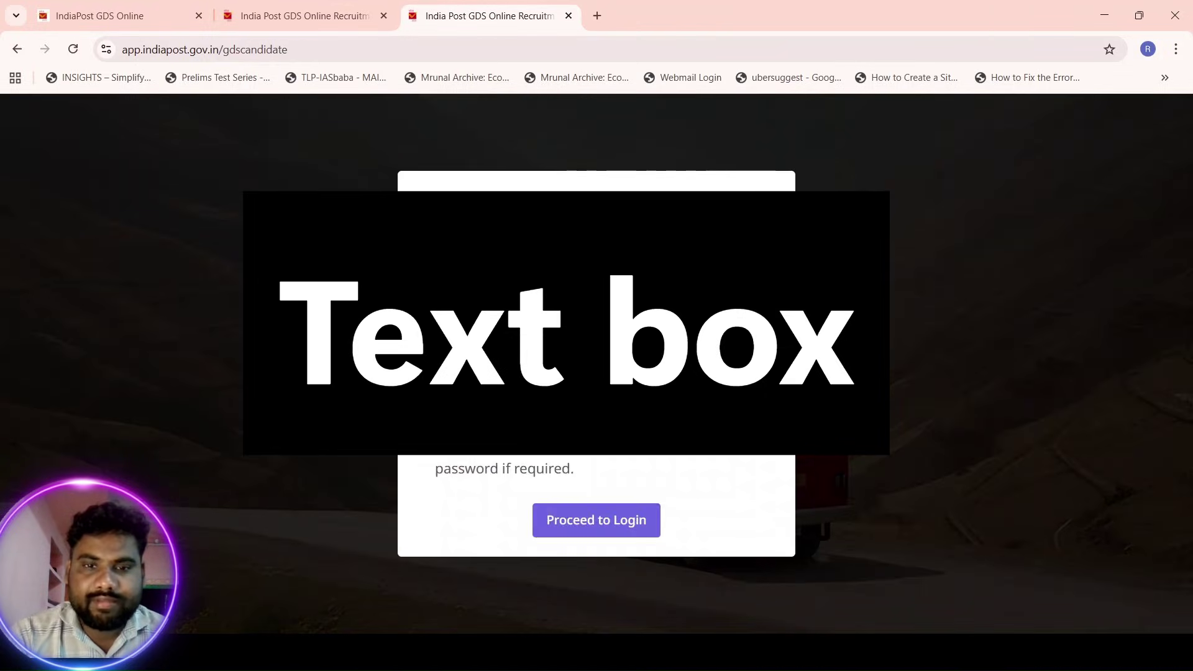
pyautogui.click(606, 518)
# Log in with the pasted registration number and the account password to request a login OTP
pyautogui.click(187, 303)
pyautogui.hotkey('ctrl', 'v')
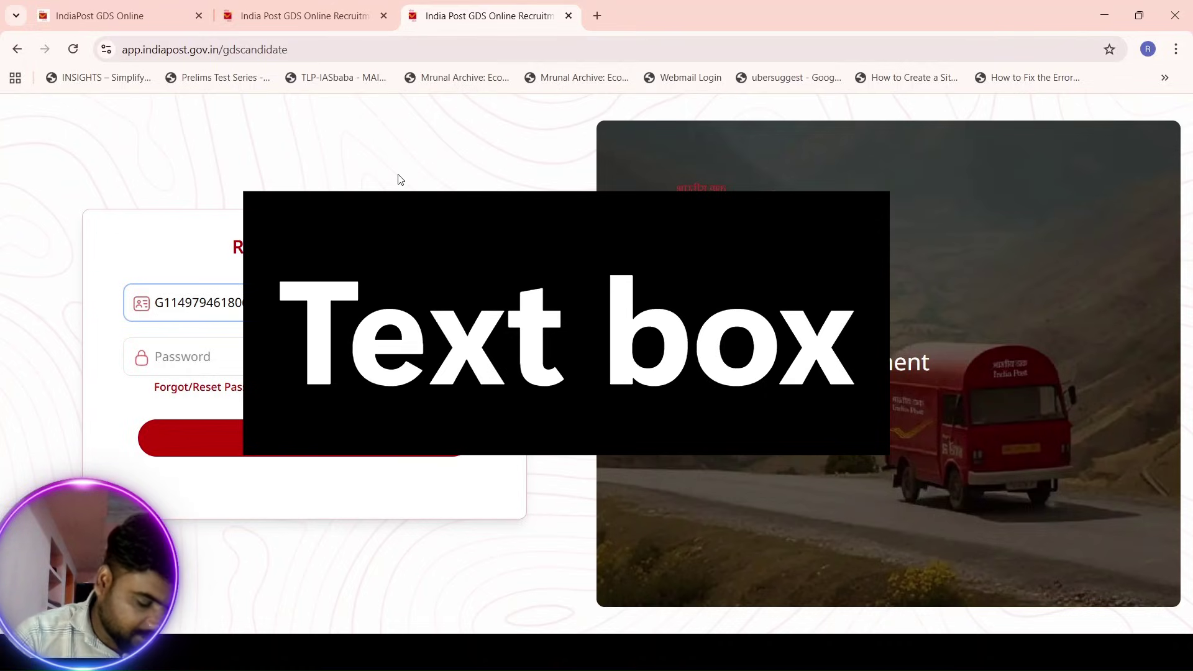
pyautogui.click(231, 358)
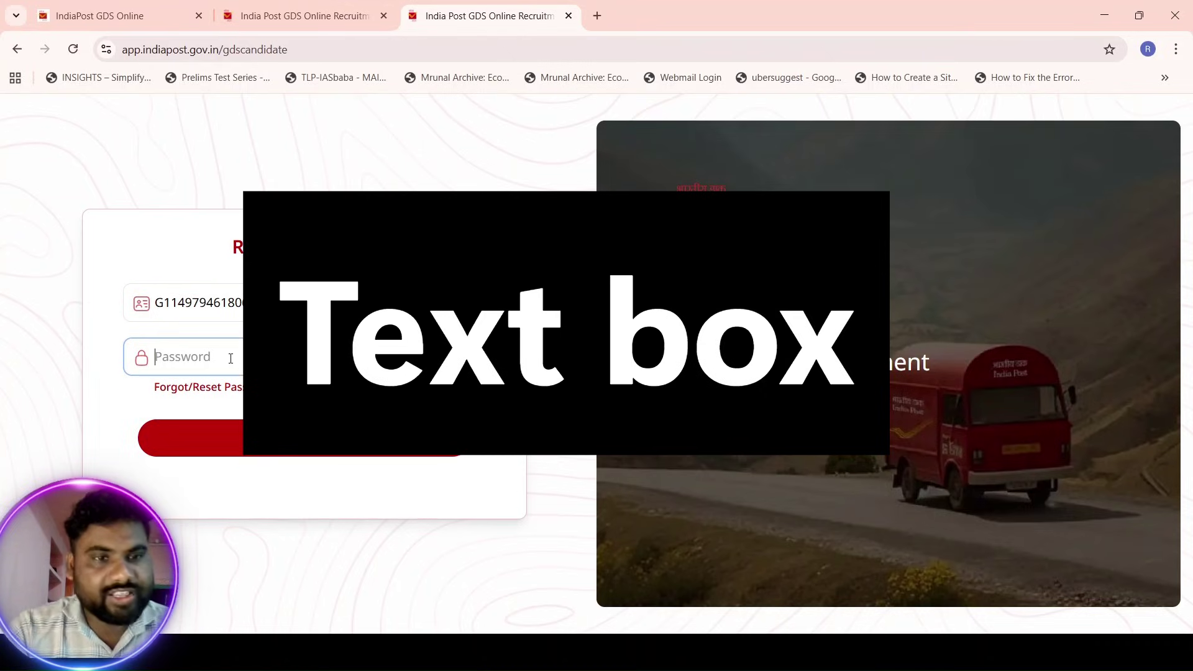
pyautogui.write('••')
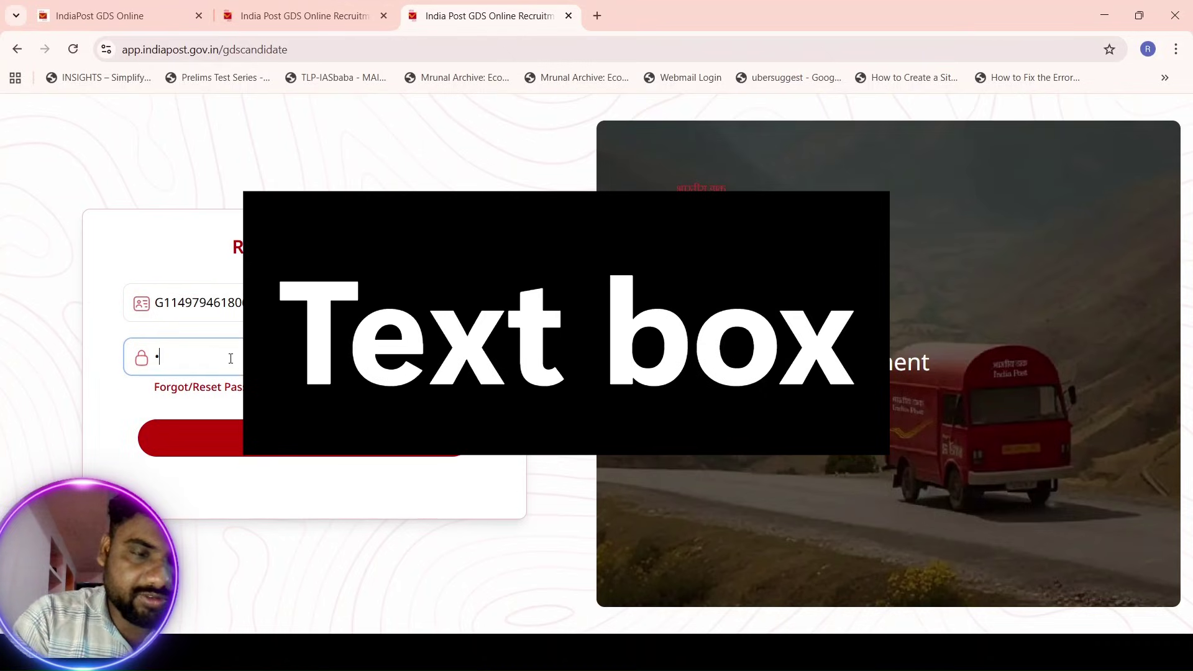
pyautogui.write('•')
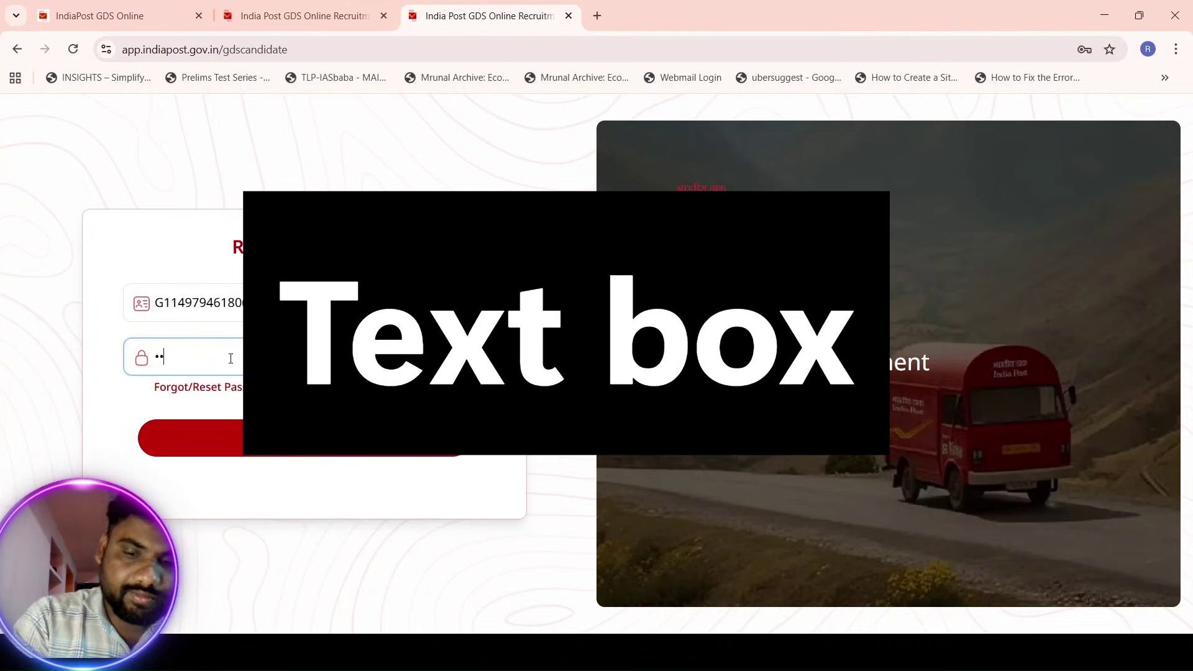
pyautogui.write('••')
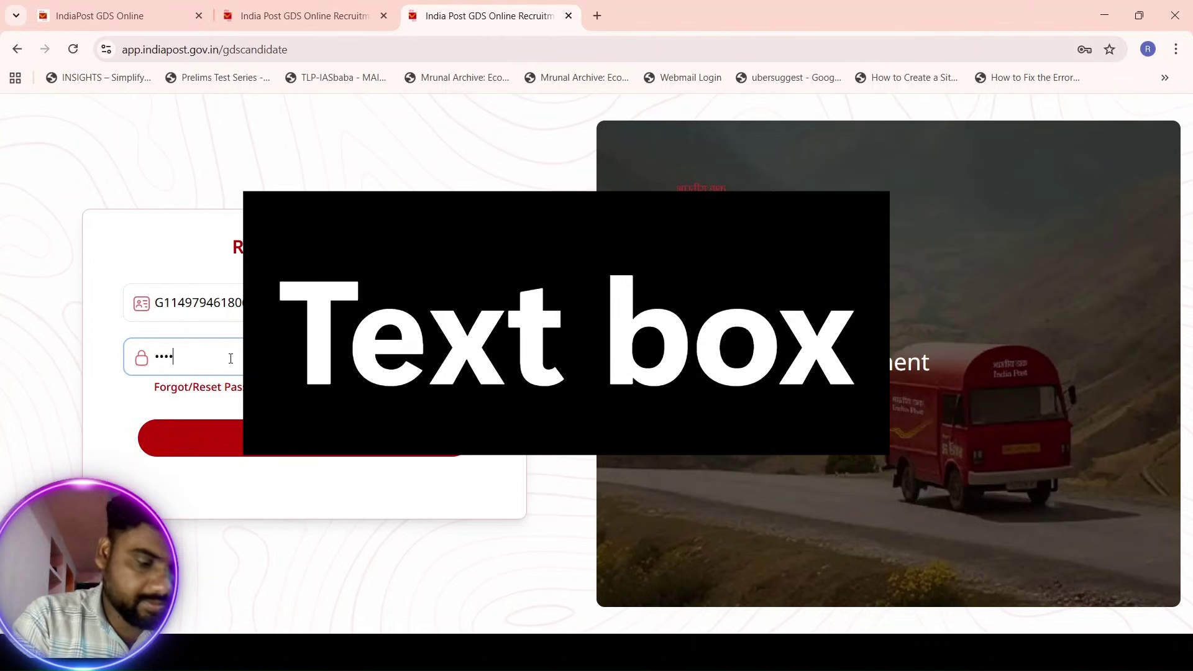
pyautogui.write('••••')
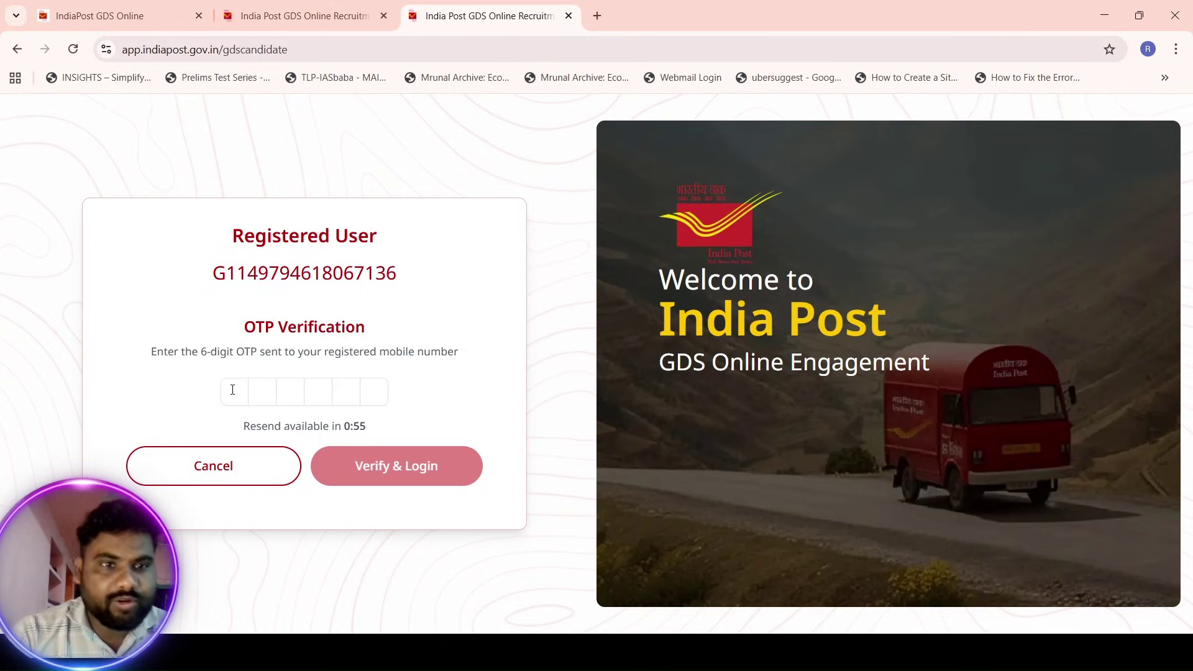
pyautogui.click(233, 390)
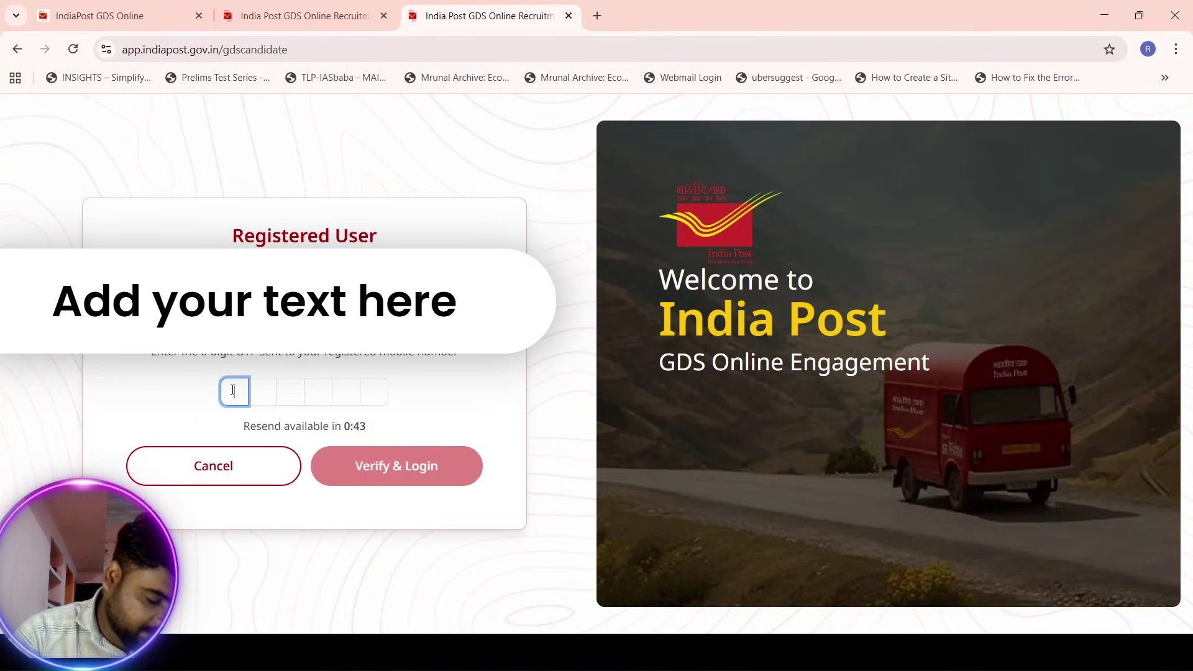
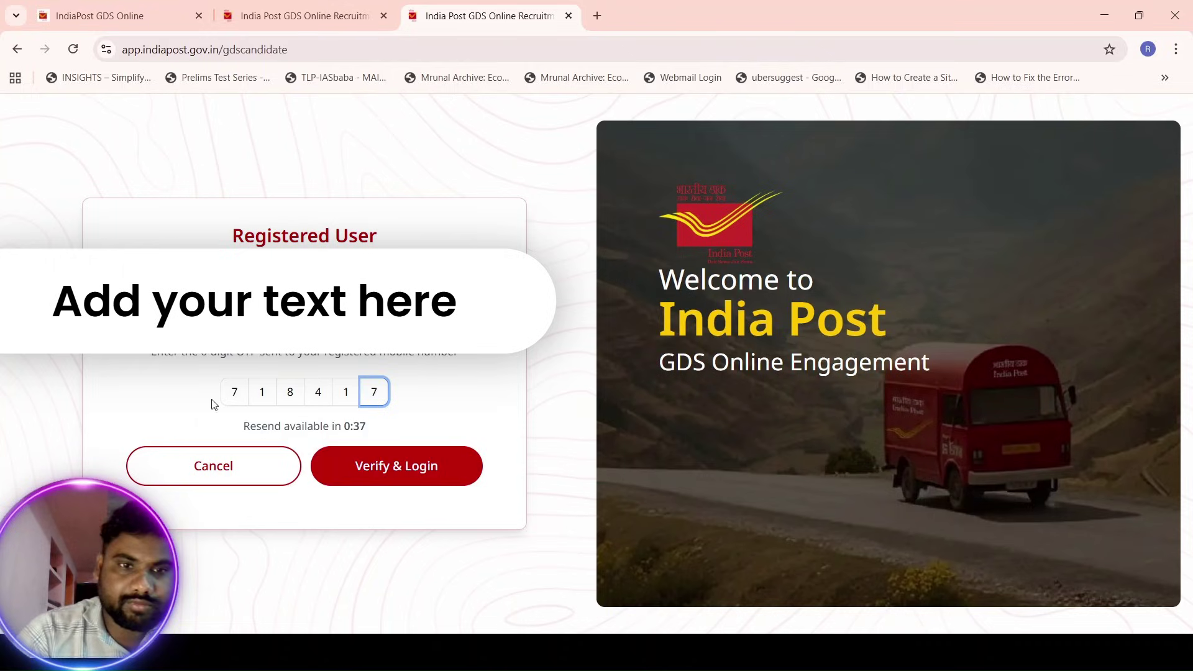
# Enter the six-digit login OTP and verify to reach the dashboard's January-2026 notification
pyautogui.click(368, 468)
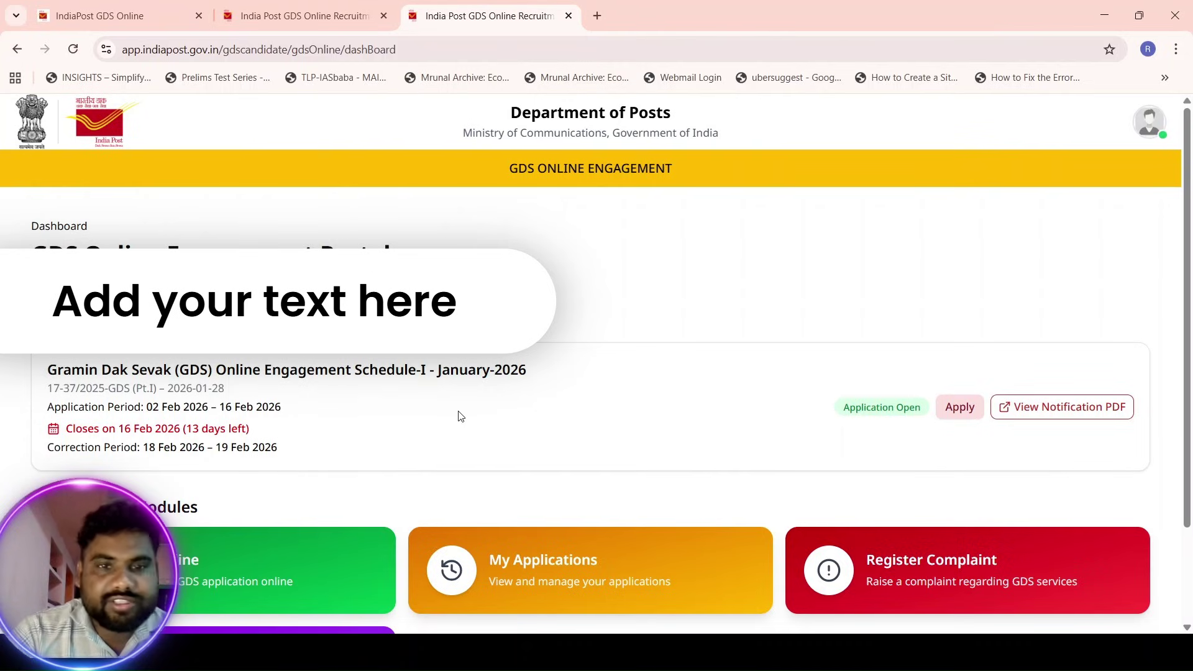
pyautogui.scroll(-1, 1191, 269)
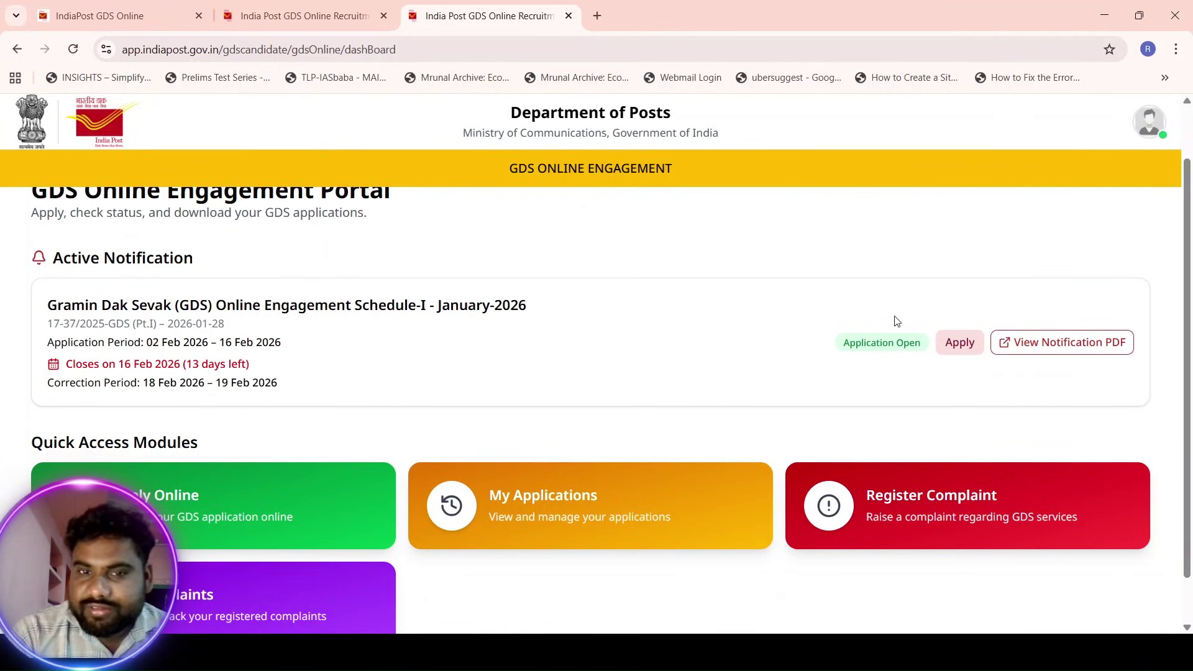
# Start an Apply Online application for the GDS Online Engagement Schedule-I January-2026 notification
pyautogui.scroll(-1, 1191, 327)
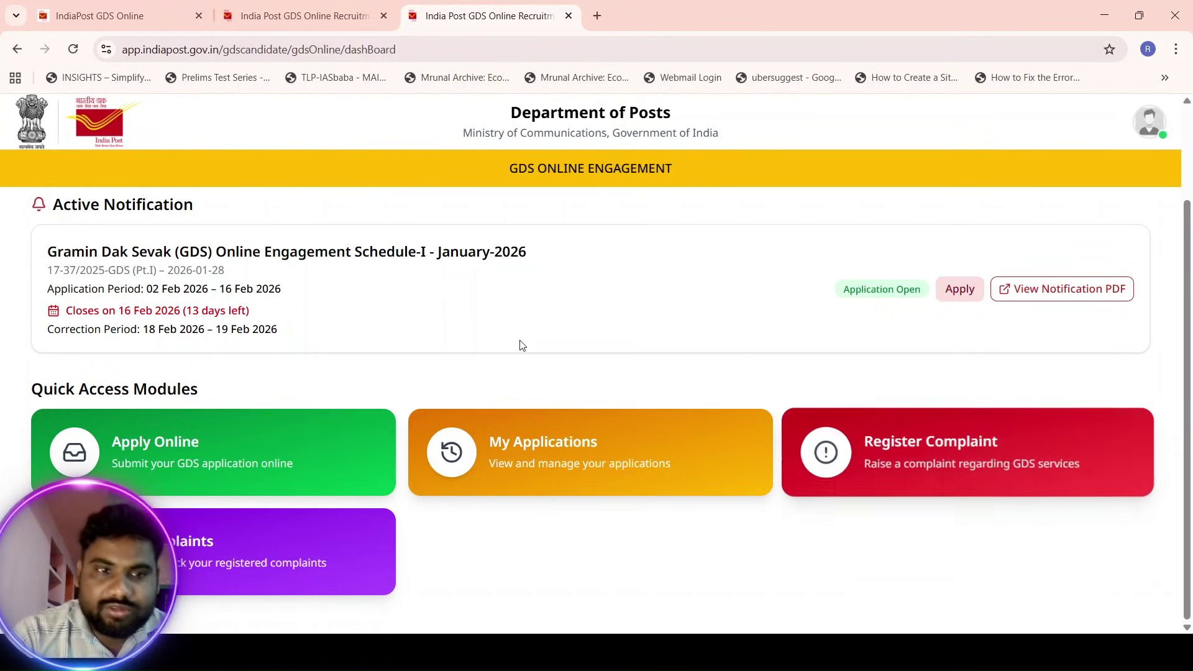
pyautogui.click(234, 448)
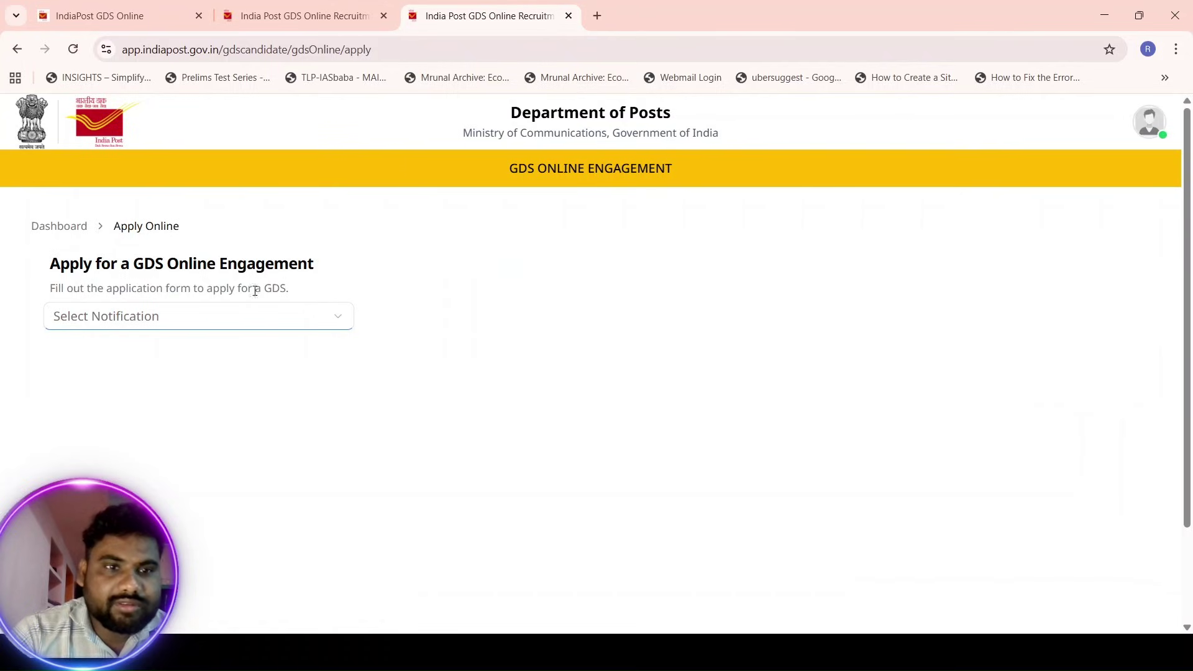
pyautogui.click(175, 318)
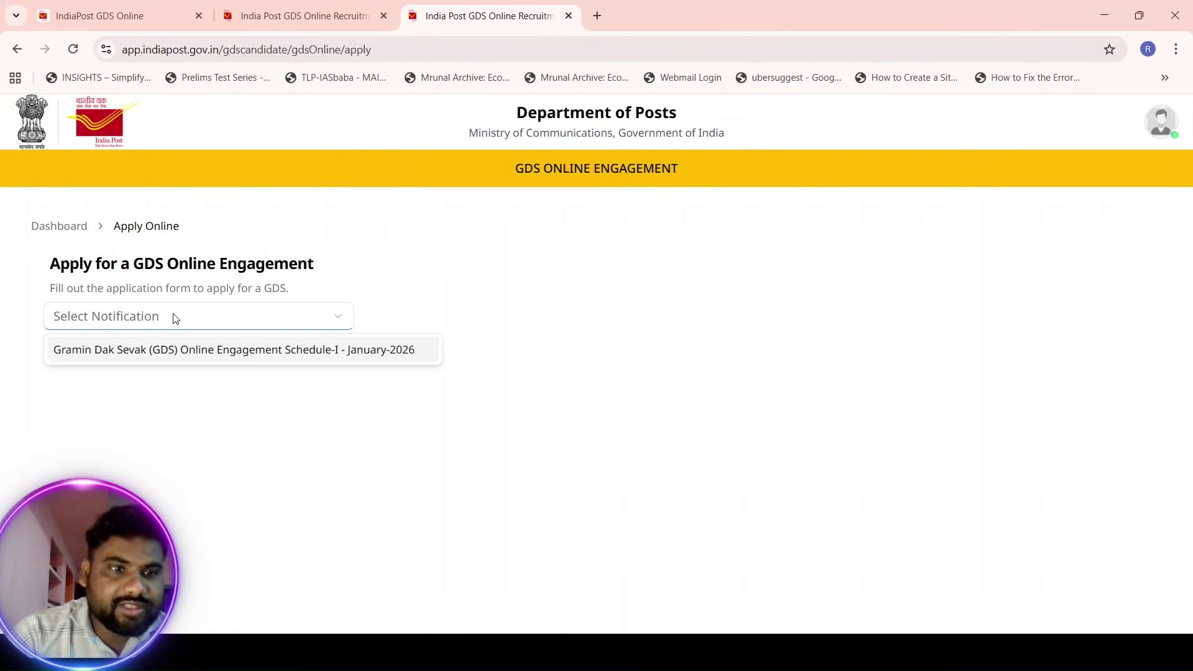
pyautogui.click(138, 350)
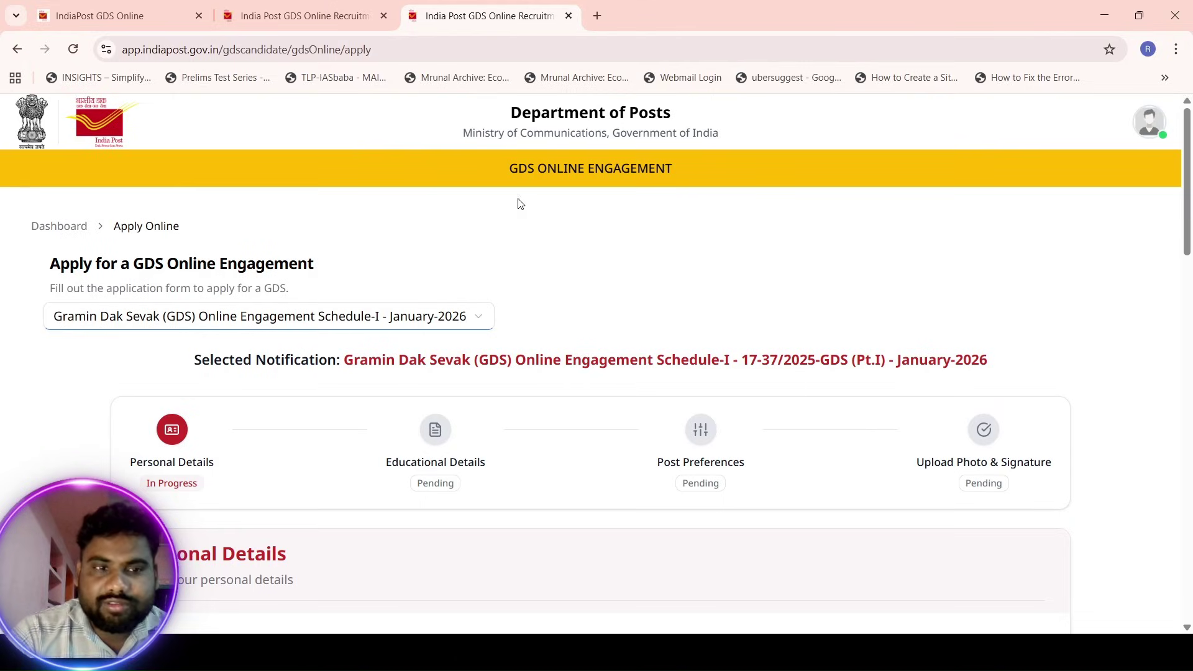
pyautogui.moveTo(1192, 211)
pyautogui.mouseDown()
pyautogui.moveTo(1192, 266)
pyautogui.moveTo(1192, 191)
pyautogui.mouseUp()
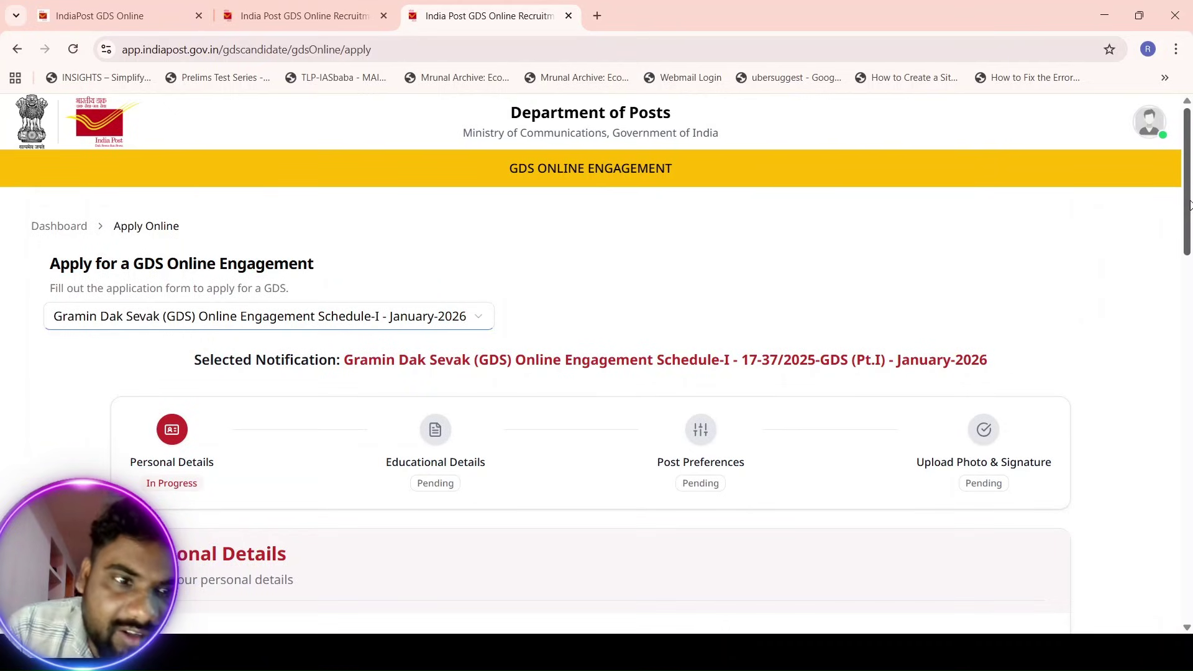
# Leave Employment Status set to No after briefly trying Yes and its NOC options
pyautogui.scroll(-10, 166, 389)
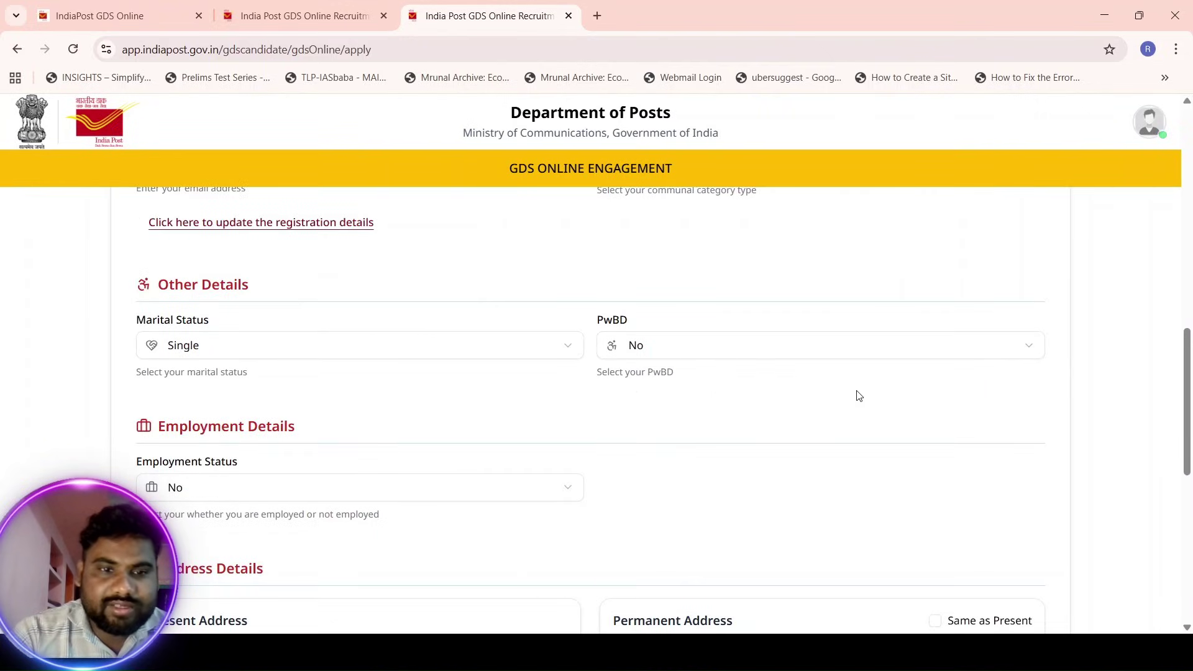
pyautogui.scroll(-2, 1190, 416)
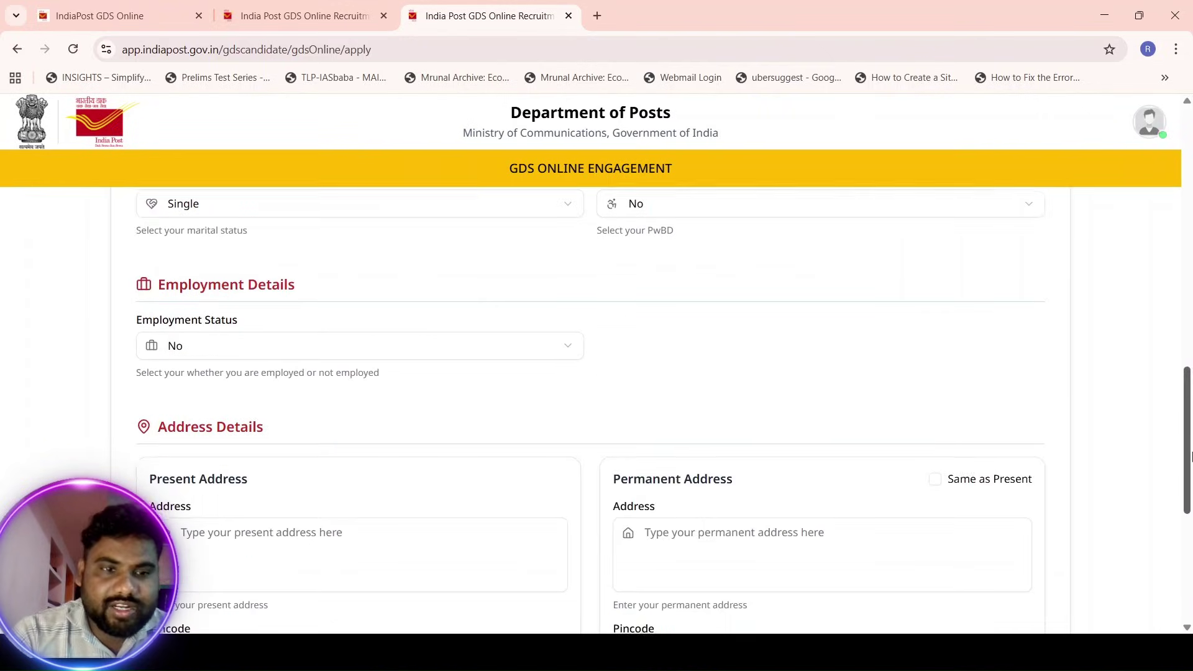
pyautogui.click(406, 357)
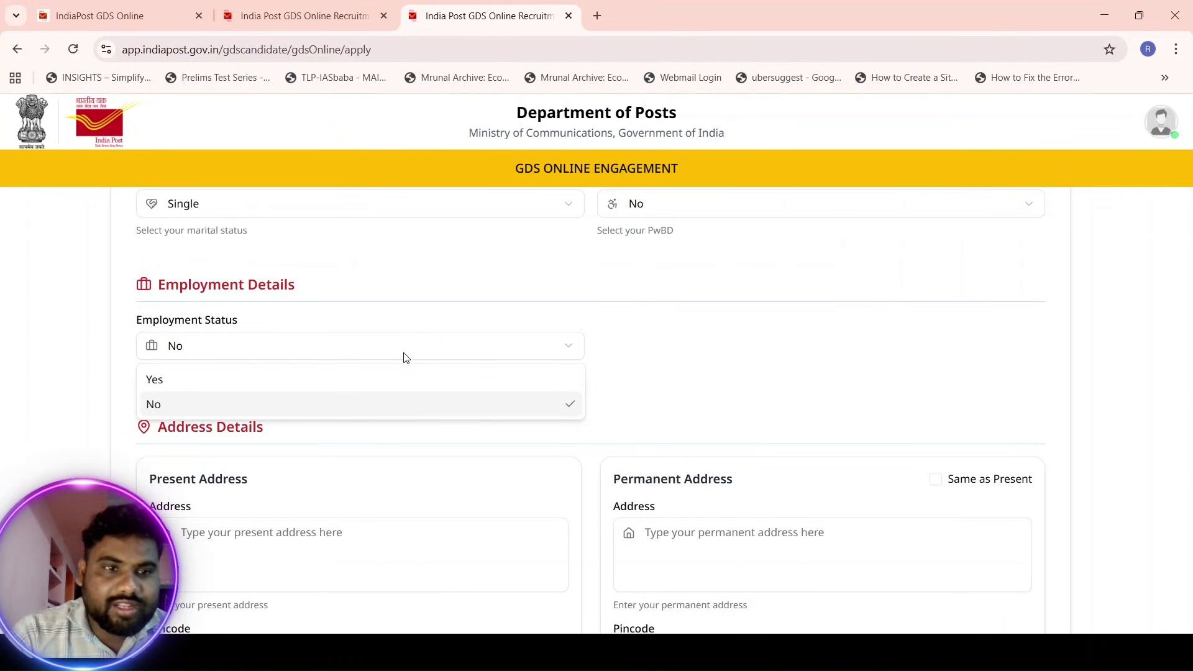
pyautogui.click(405, 358)
pyautogui.click(405, 358)
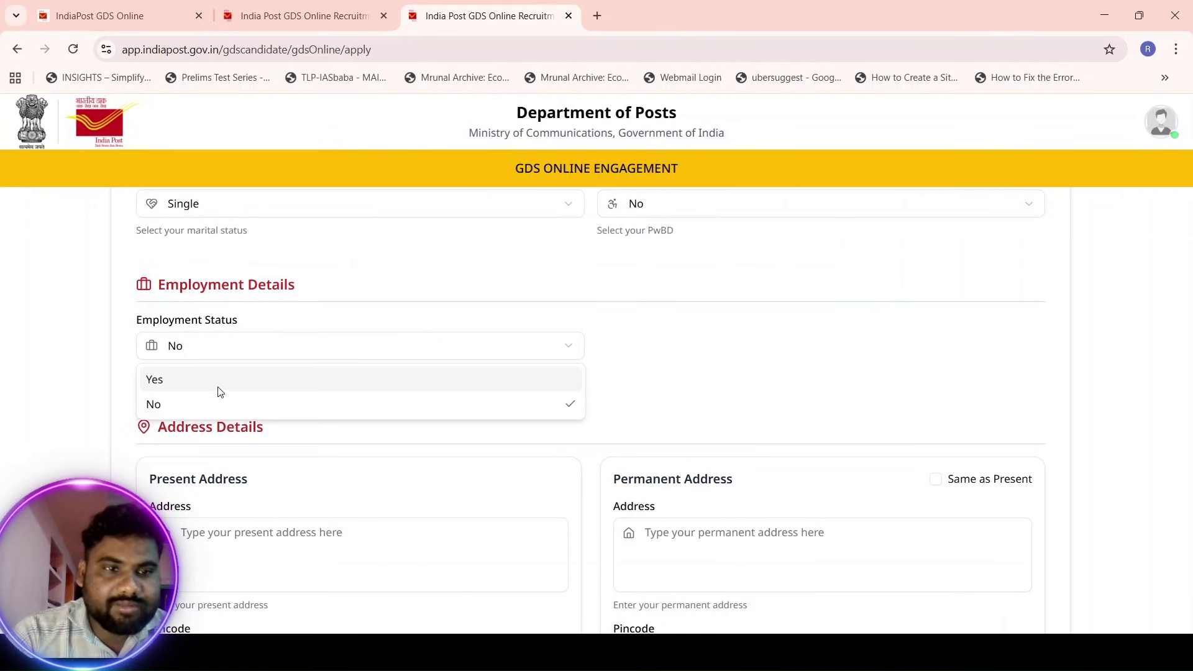
pyautogui.click(201, 384)
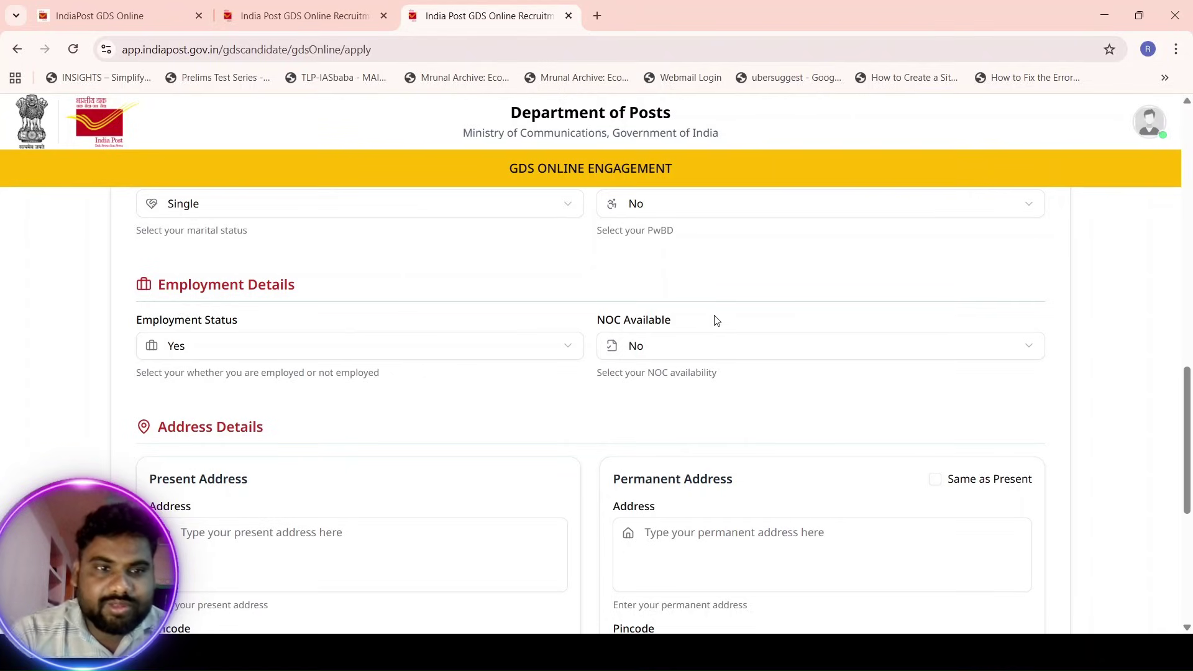
pyautogui.click(677, 340)
pyautogui.click(452, 342)
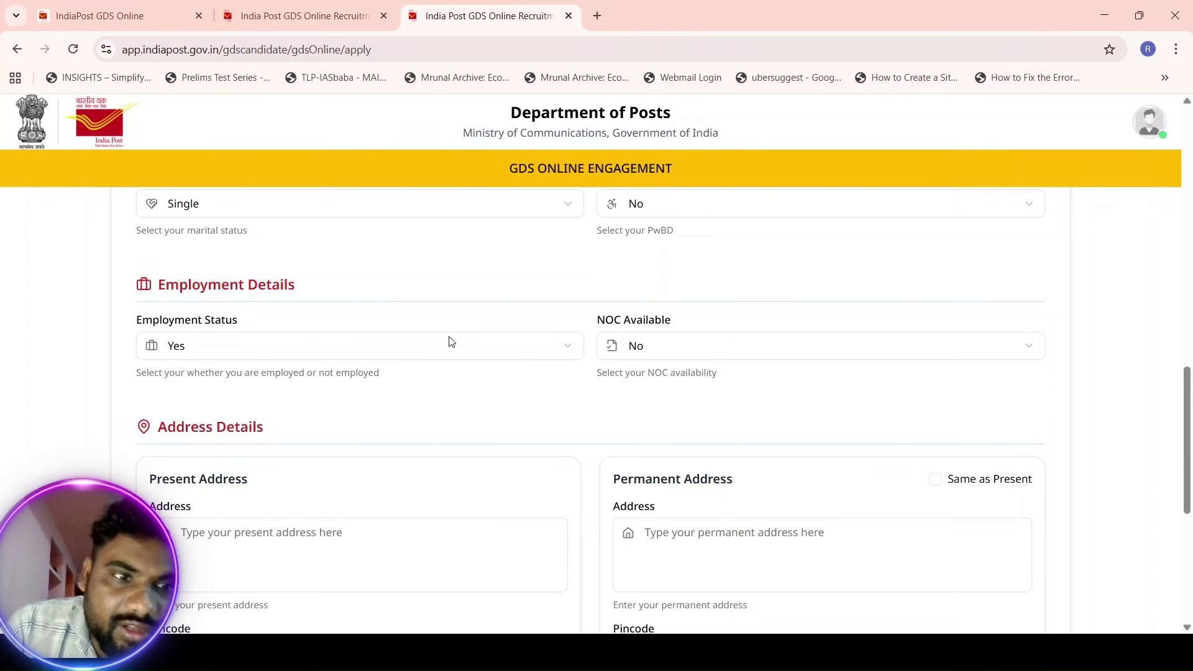
pyautogui.click(336, 342)
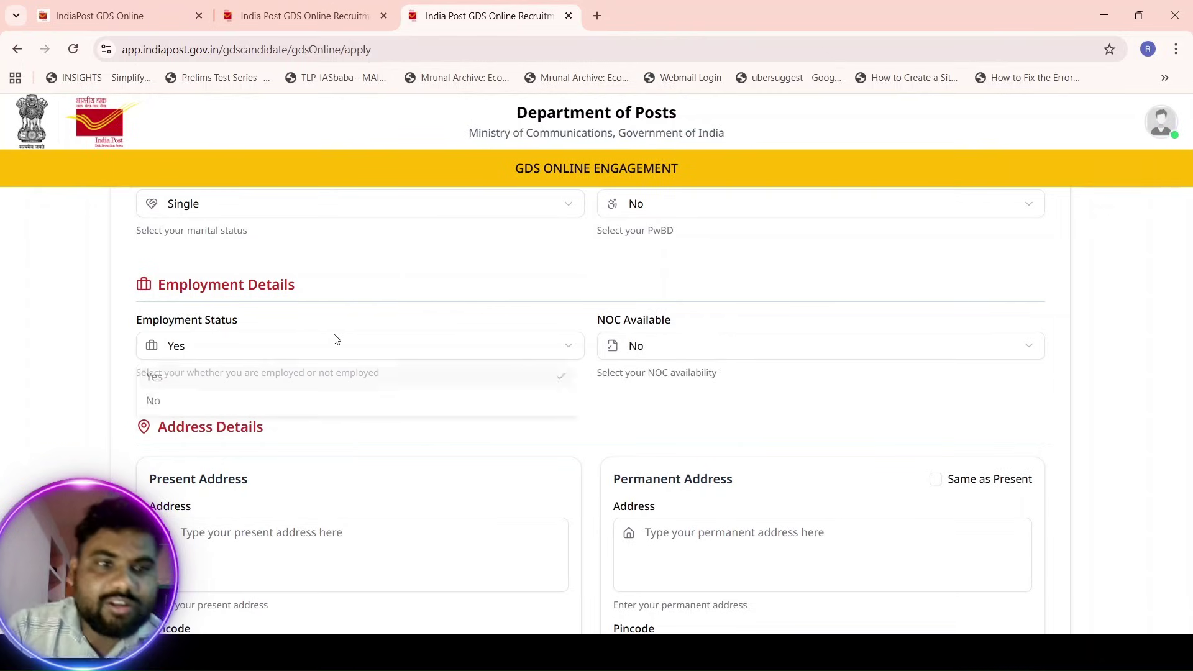
pyautogui.click(156, 404)
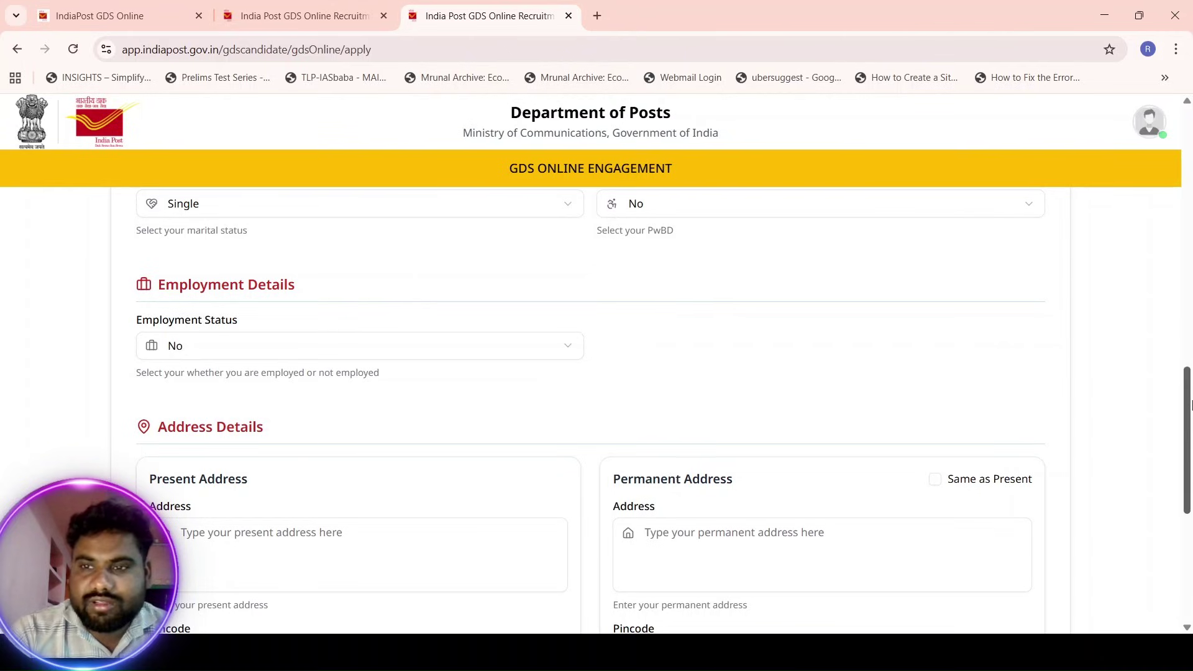
# Save the personal details, dismissing the validation error, to reach Educational Details
pyautogui.moveTo(1190, 405); pyautogui.dragTo(1190, 518)
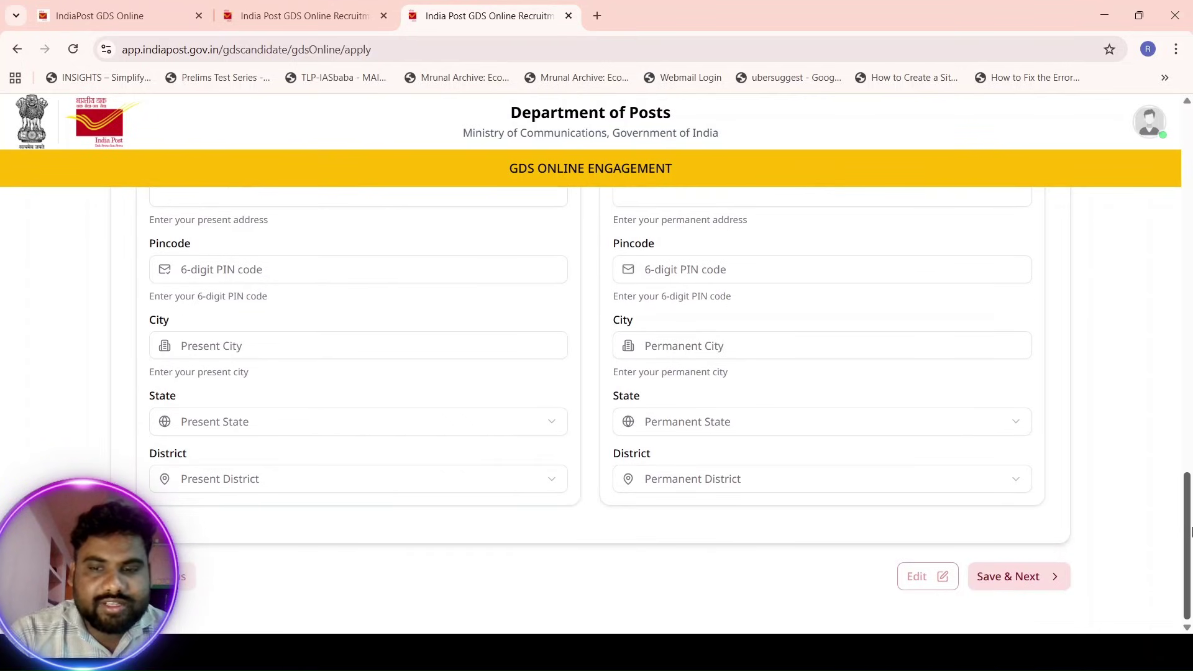
pyautogui.click(1055, 576)
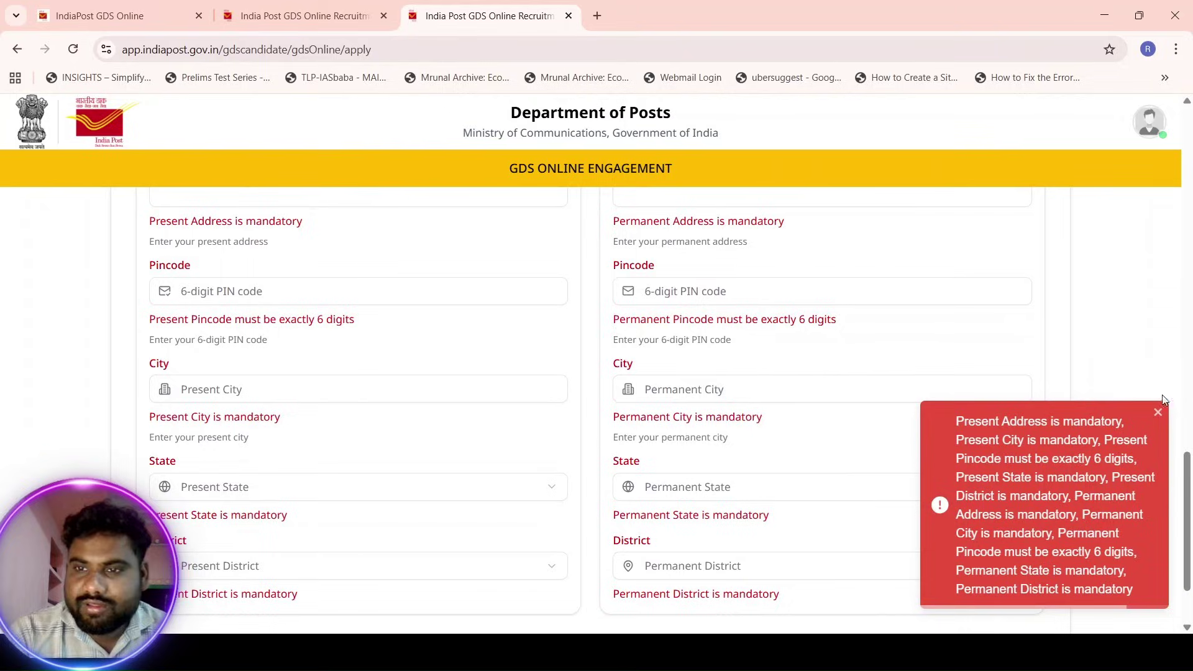
pyautogui.click(1157, 414)
pyautogui.moveTo(1190, 474); pyautogui.dragTo(1190, 417)
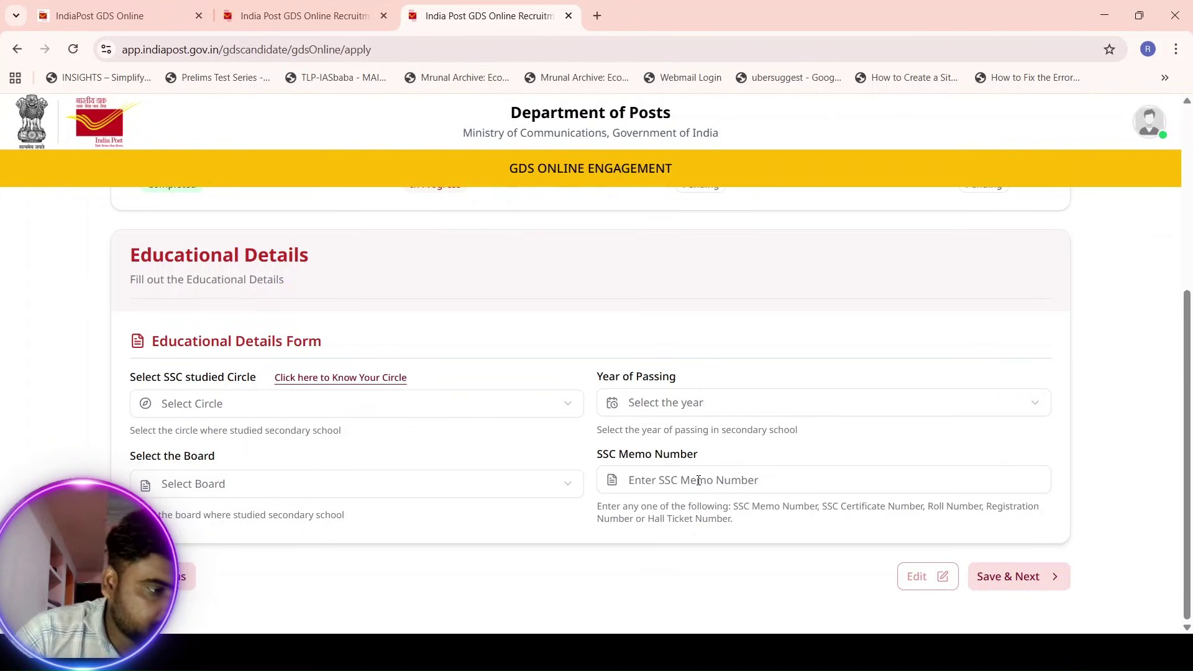
# Choose Andhra Pradesh Circle as the SSC studied circle and 2008 as year of passing
pyautogui.click(208, 410)
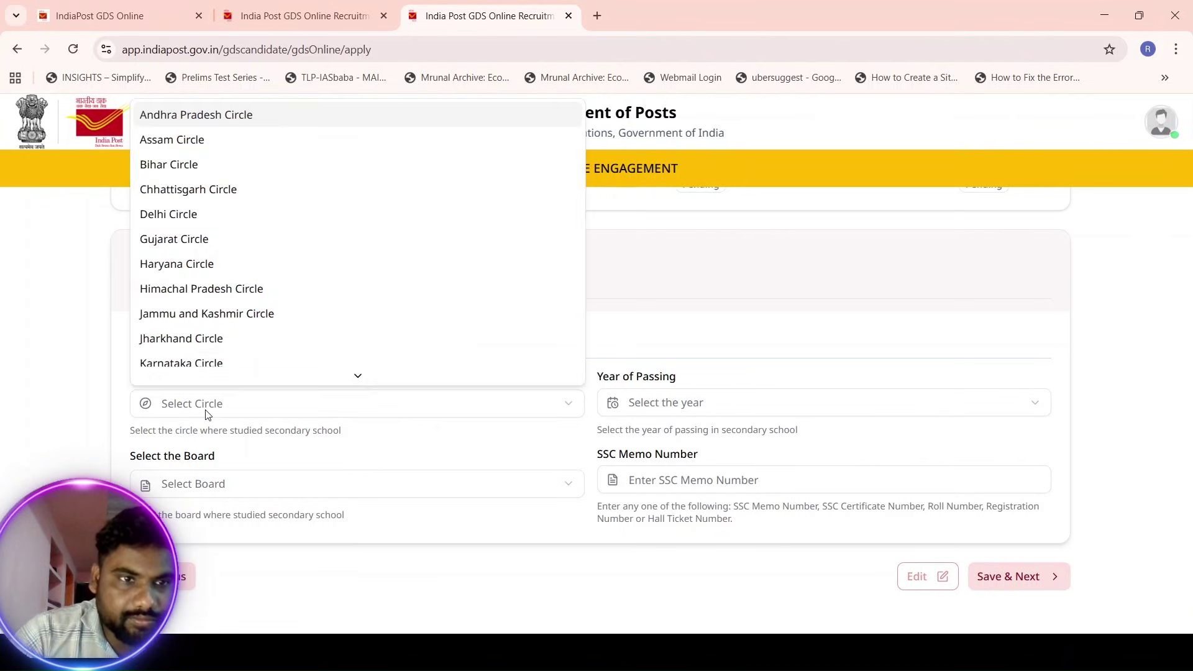
pyautogui.click(226, 115)
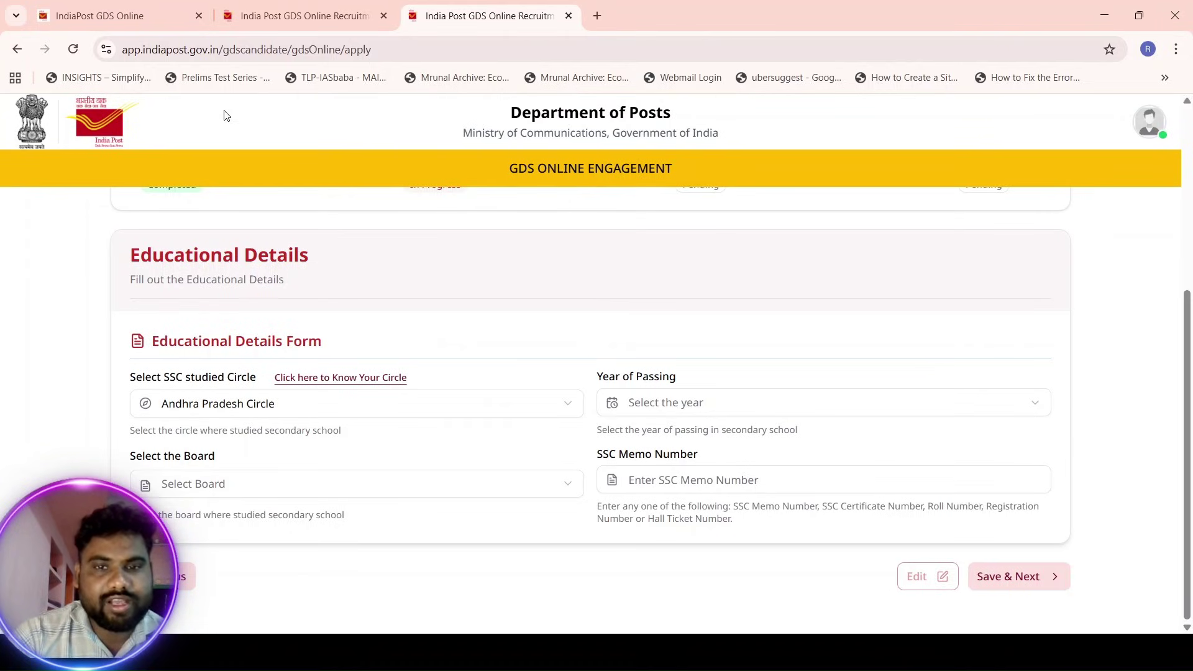
pyautogui.click(701, 405)
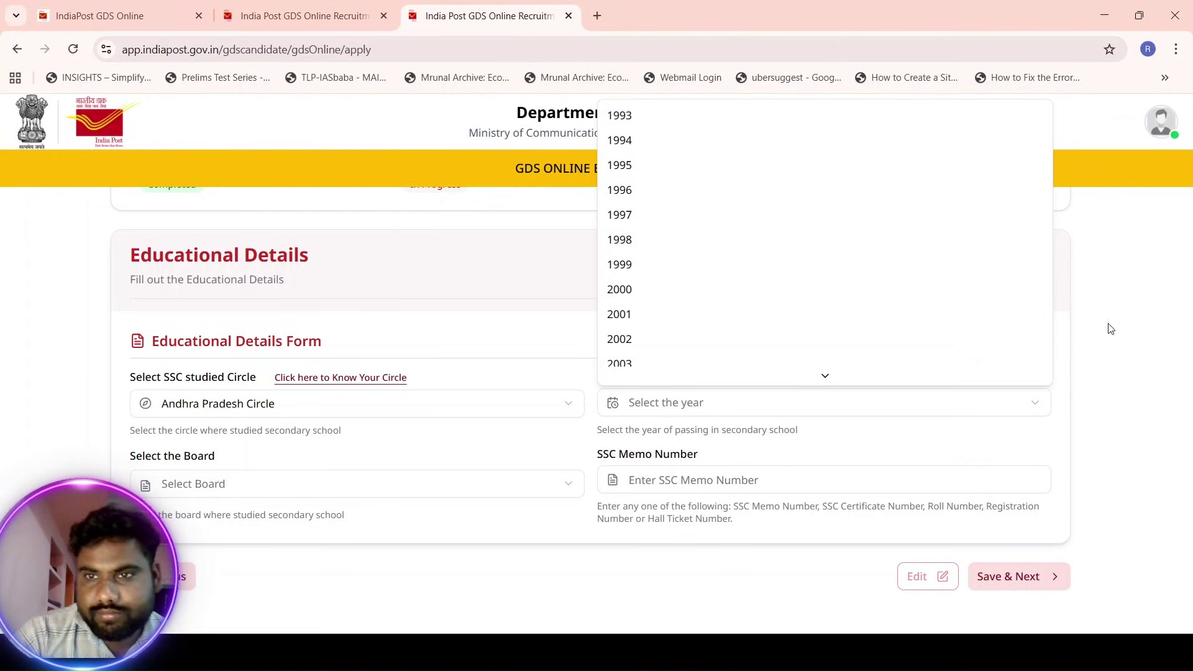
pyautogui.press('Down')
pyautogui.press('Down')
pyautogui.press('Down')
pyautogui.press('Down')
pyautogui.press('Down')
pyautogui.press('Down')
pyautogui.press('Down')
pyautogui.press('Down')
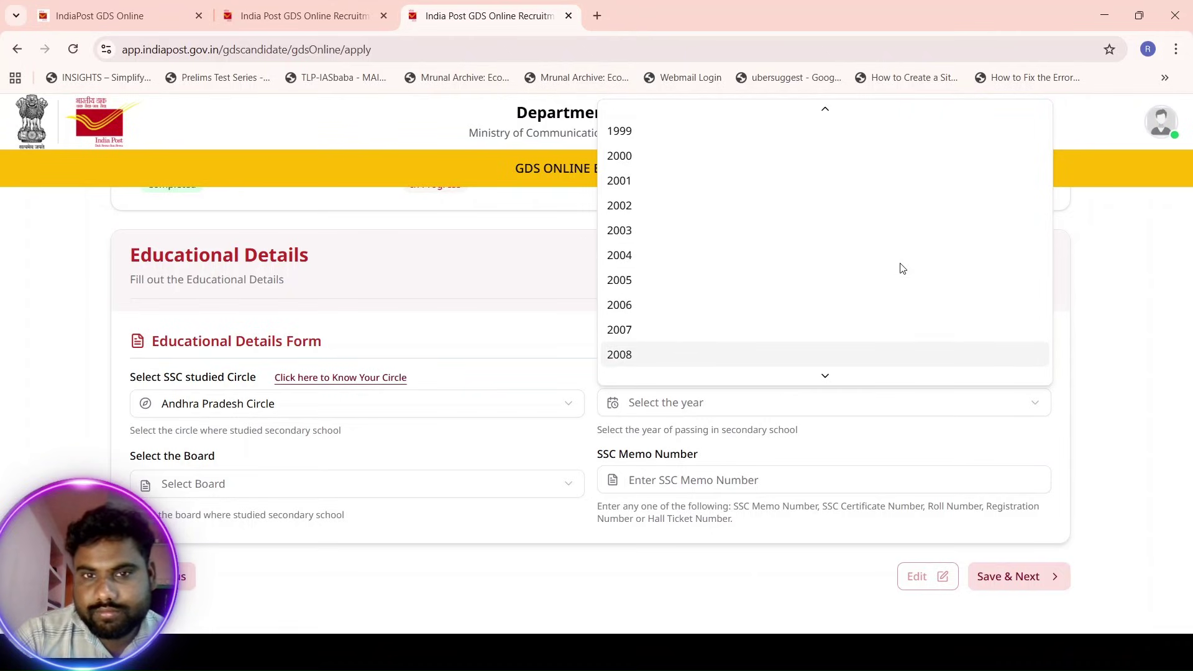
pyautogui.press('Return')
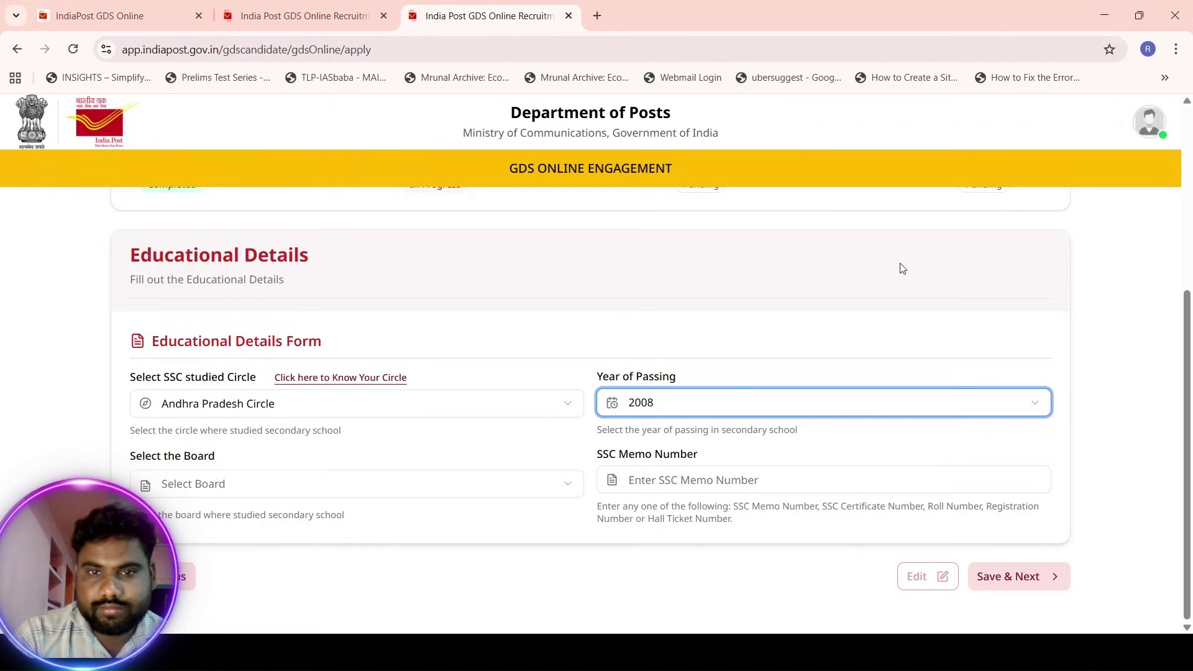
pyautogui.click(207, 483)
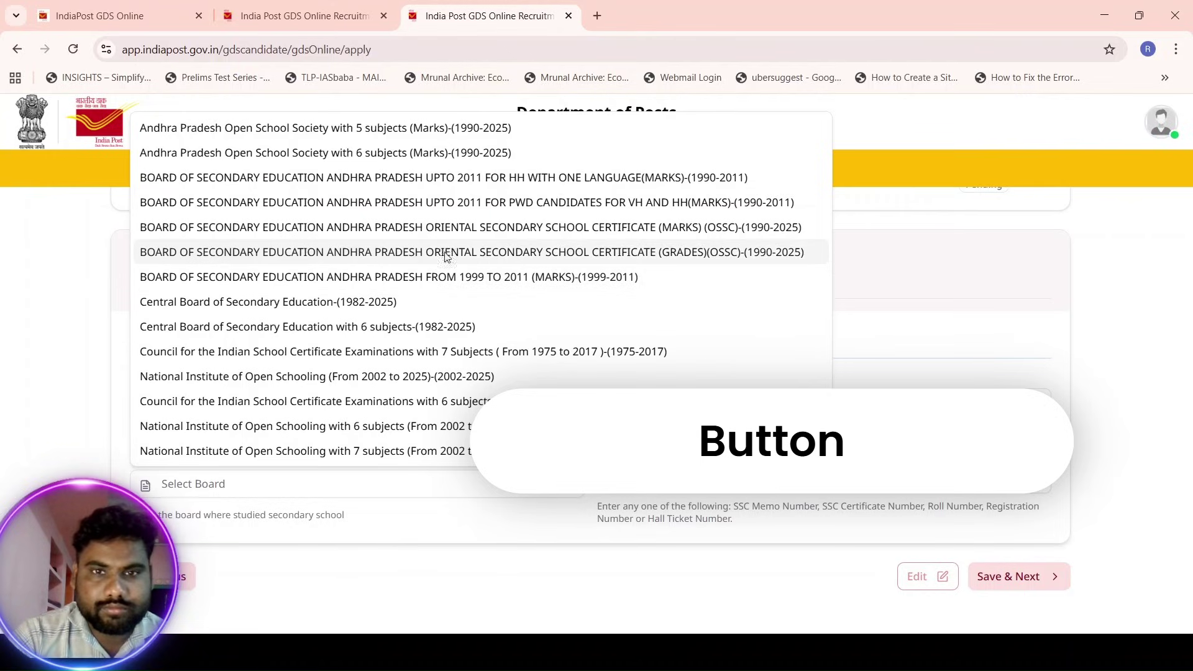
# Select BOARD OF SECONDARY EDUCATION ANDHRA PRADESH FROM 1999 TO 2011 (MARKS) and view its marks table
pyautogui.click(424, 277)
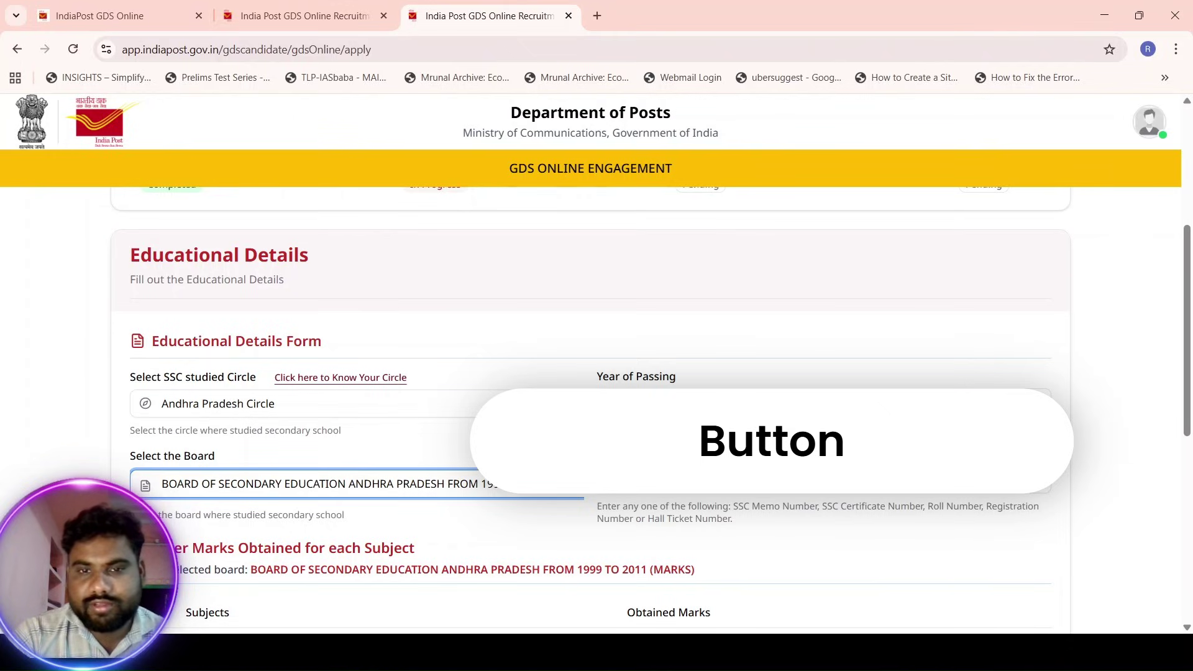
pyautogui.click(824, 480)
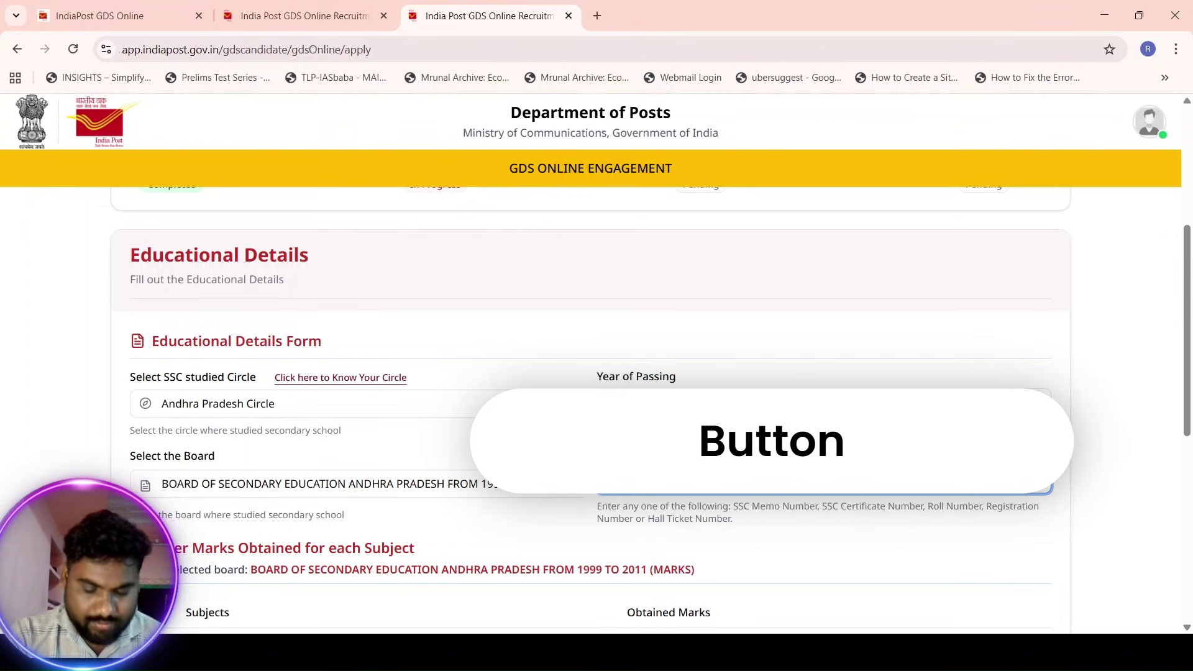
pyautogui.moveTo(1190, 320); pyautogui.dragTo(1190, 442)
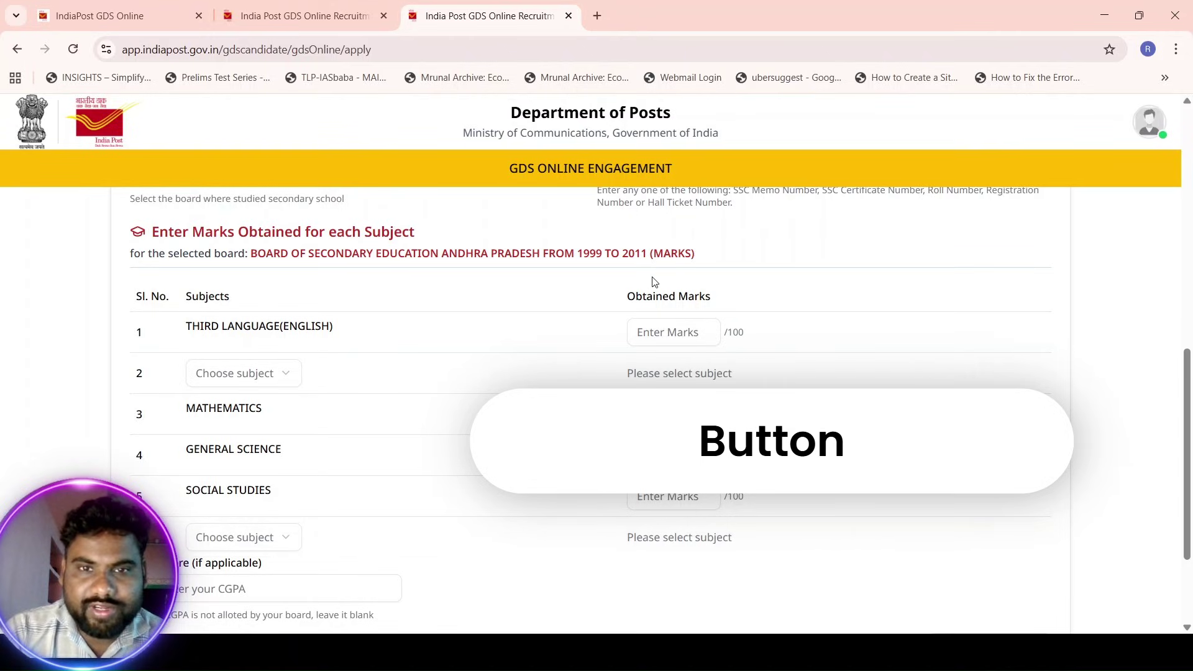
# Enter marks of 87 for Third Language (English), 9888 in Mathematics, and 96 for Social Studies
pyautogui.click(666, 330)
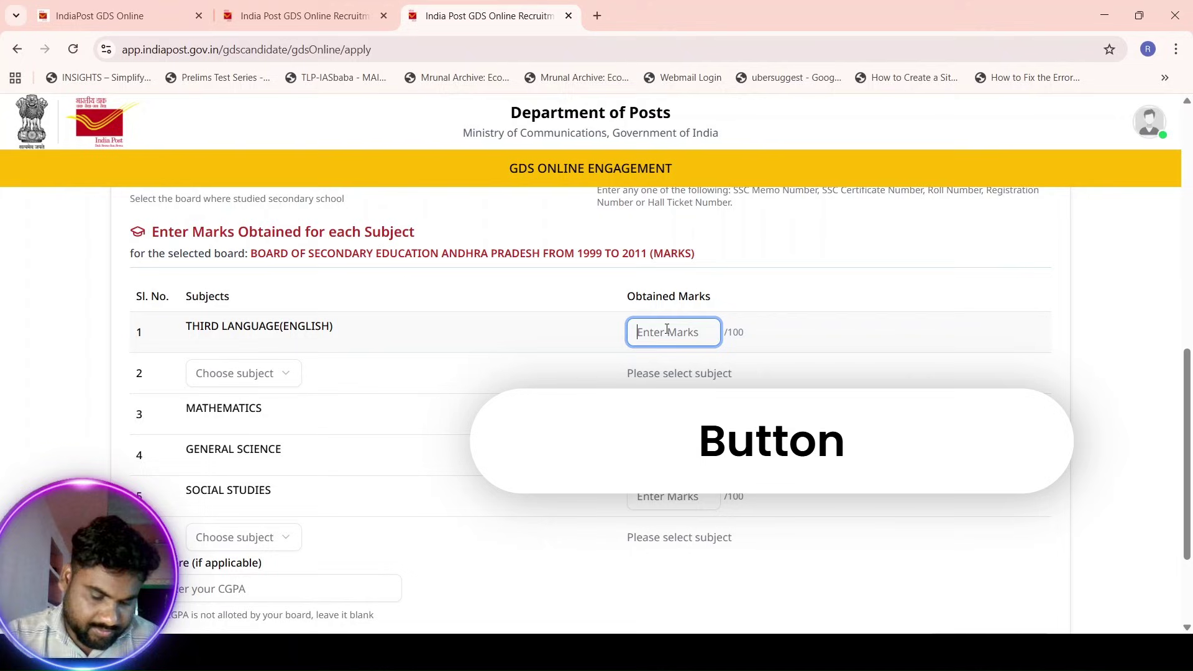
pyautogui.write('87')
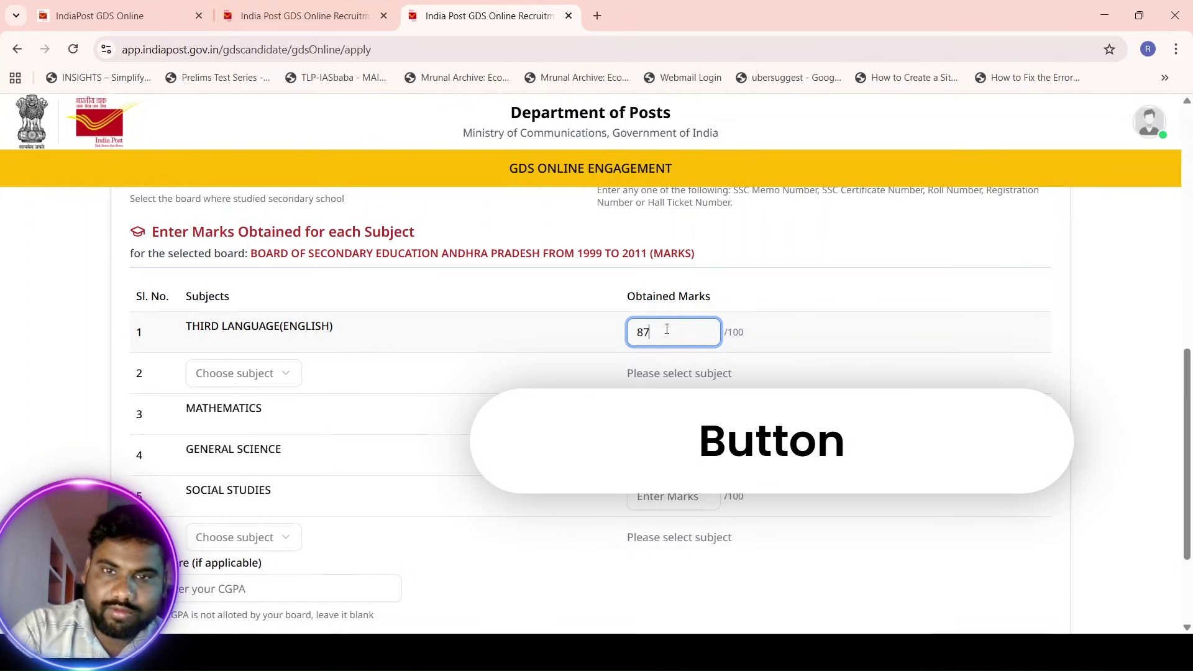
pyautogui.click(674, 414)
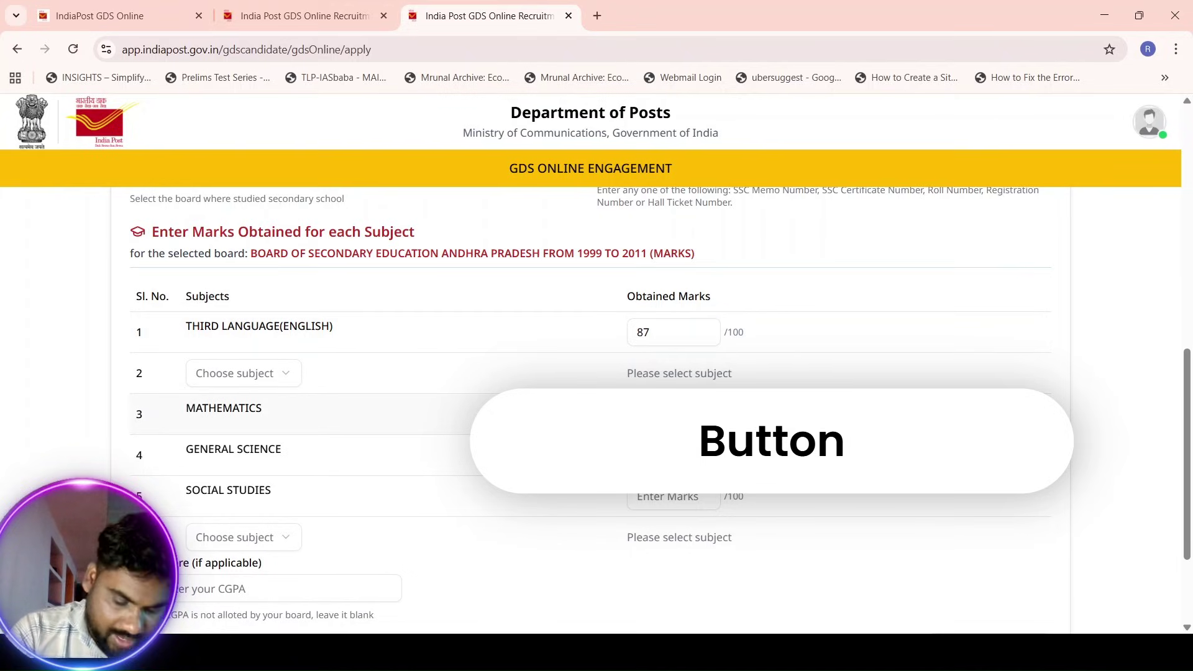
pyautogui.write('9')
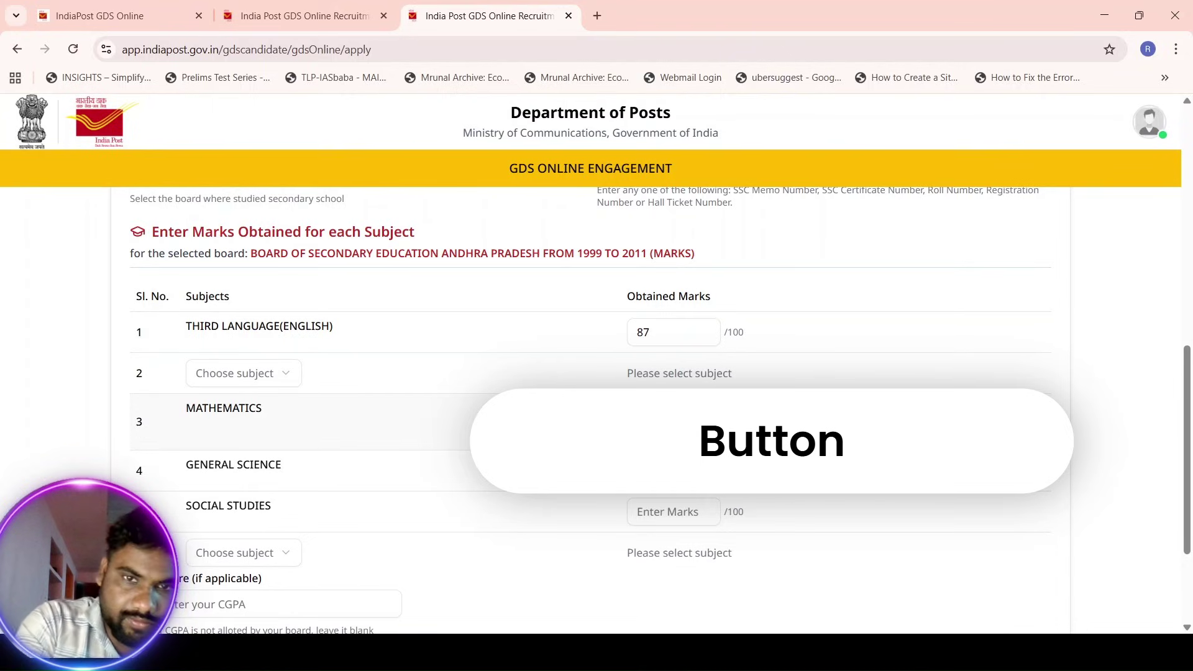
pyautogui.write('8')
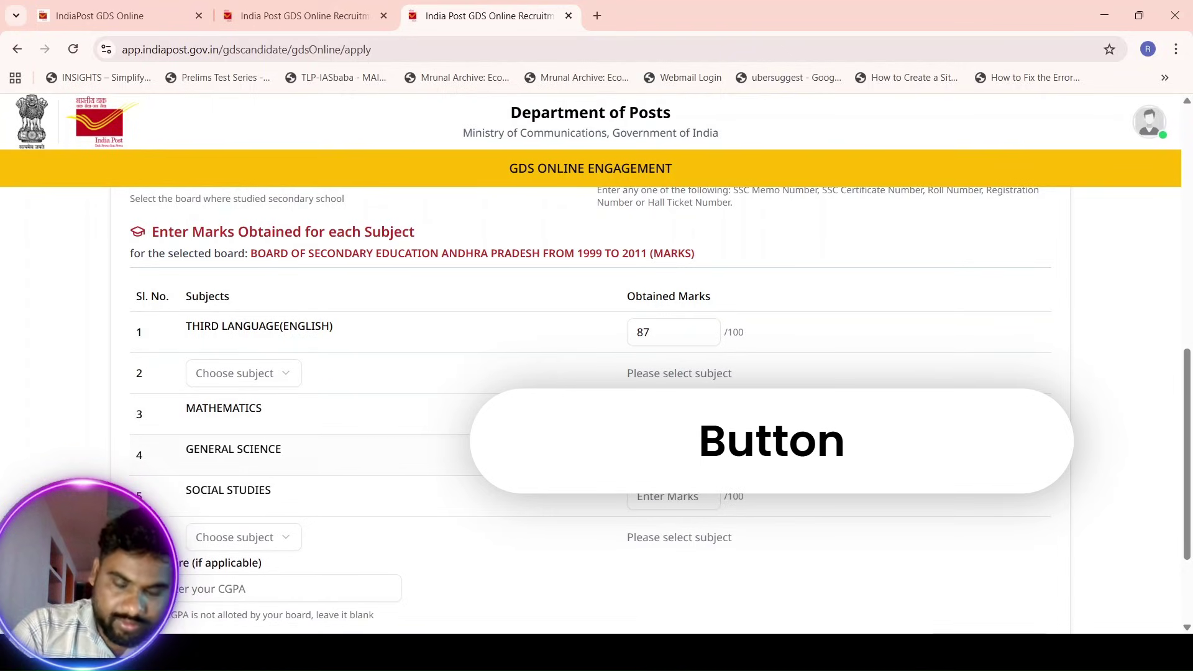
pyautogui.write('88')
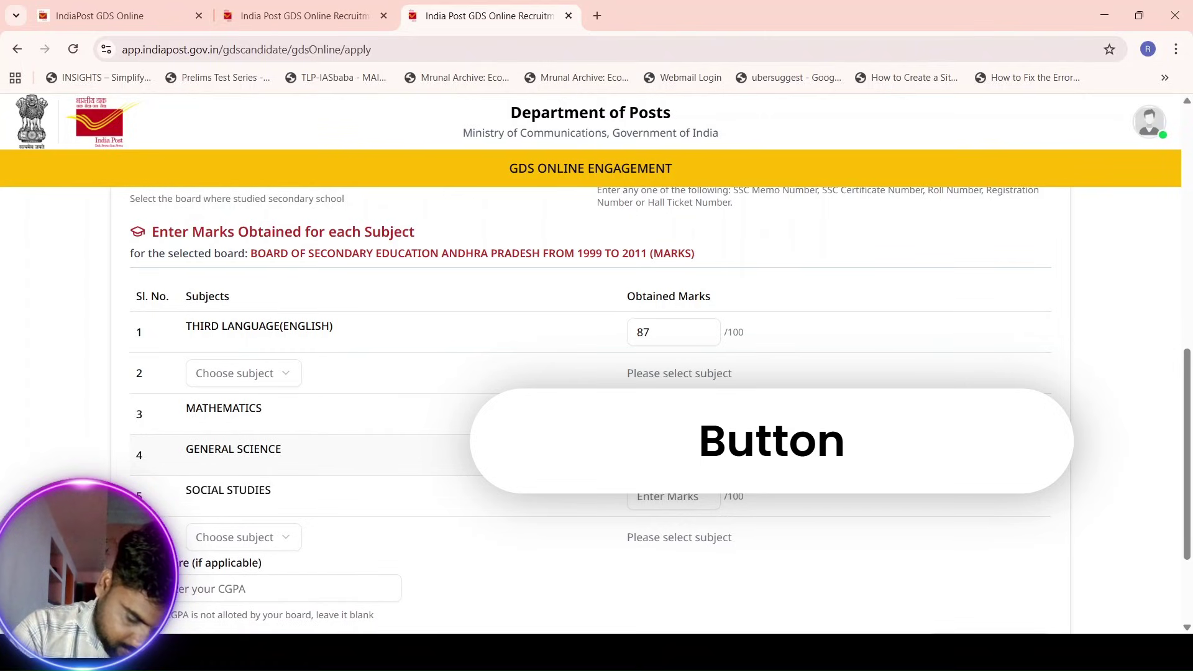
pyautogui.click(667, 502)
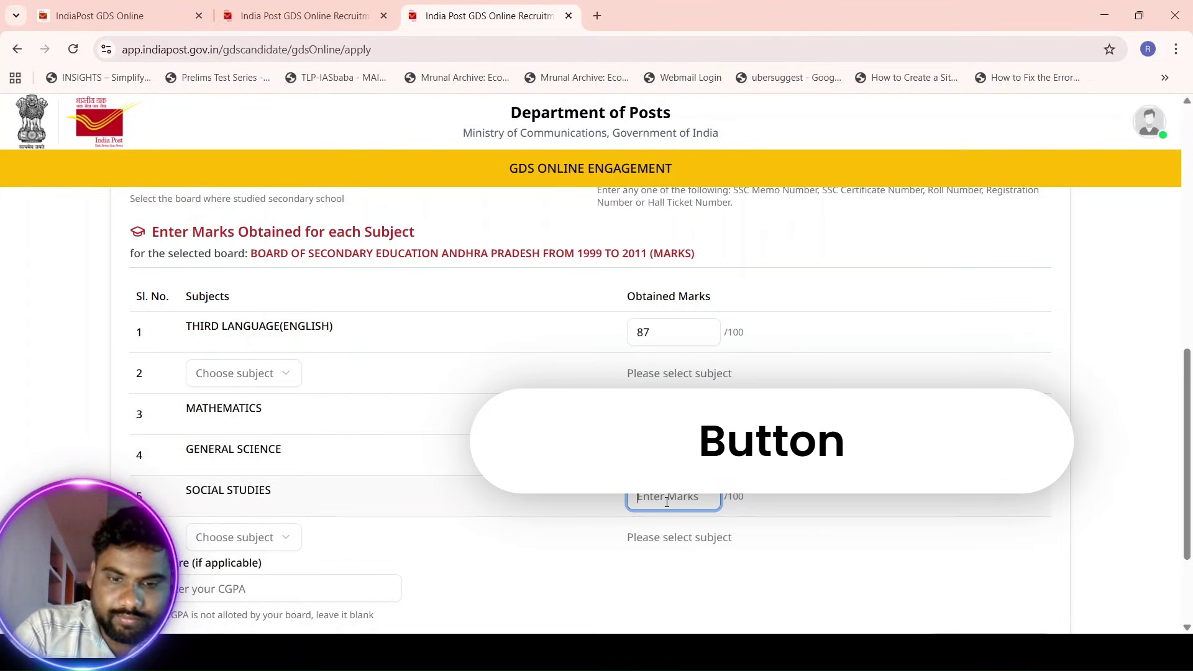
pyautogui.write('96')
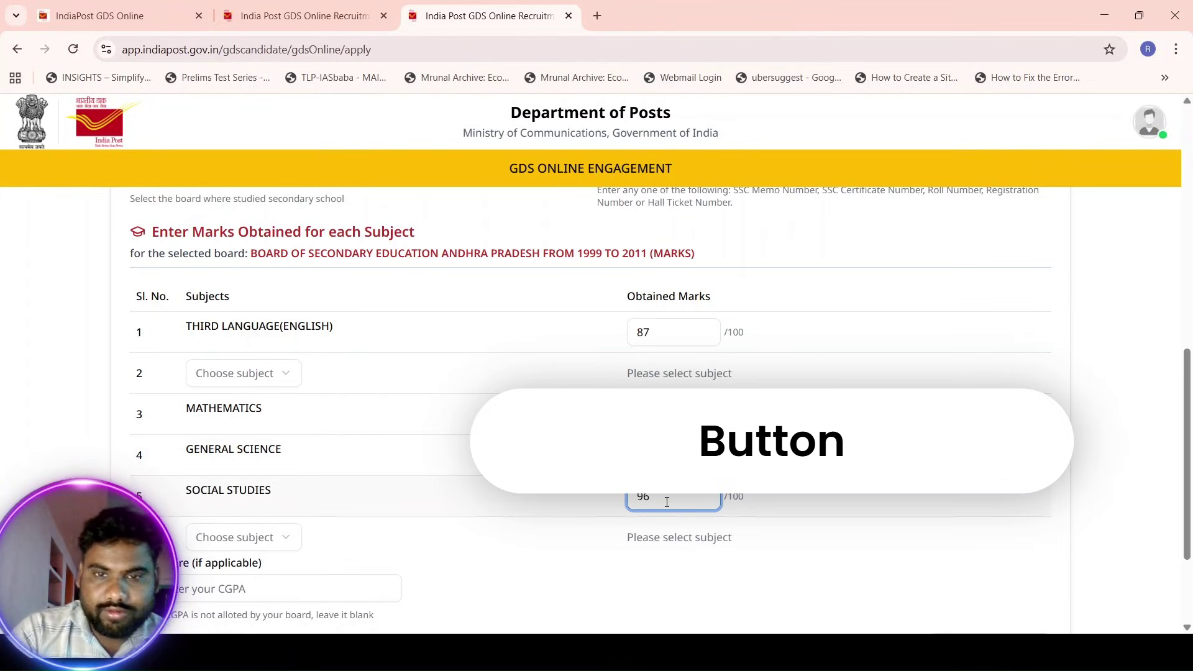
pyautogui.click(275, 375)
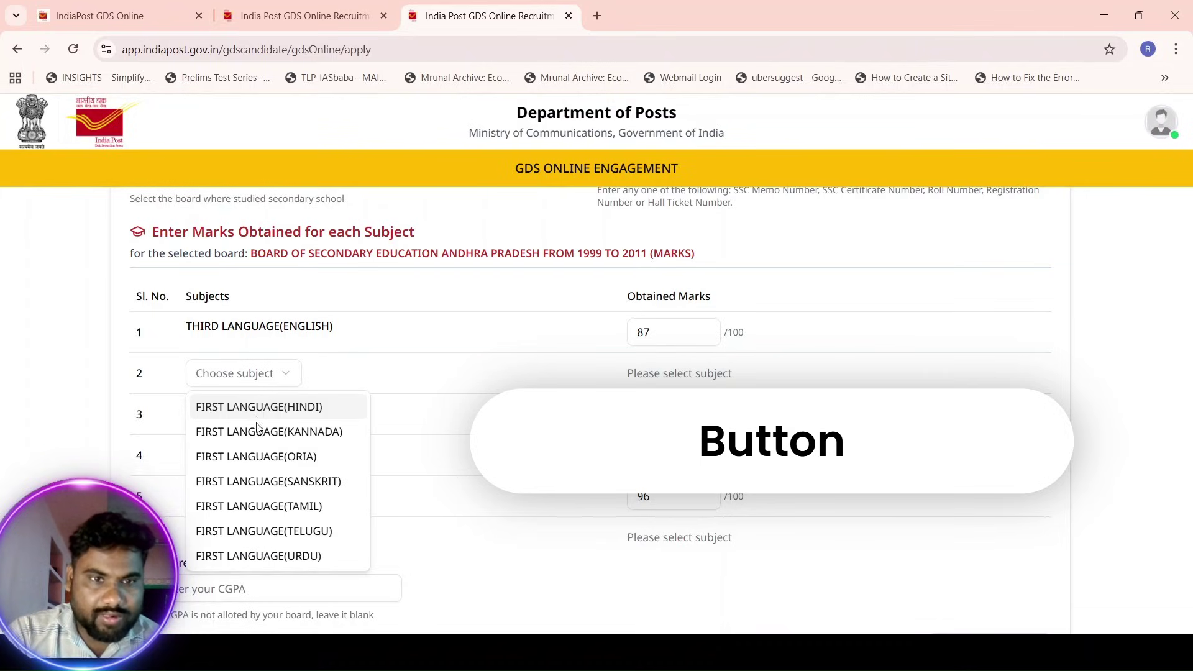
# Set row 2's subject to FIRST LANGUAGE(TELUGU) with 95 marks
pyautogui.click(261, 531)
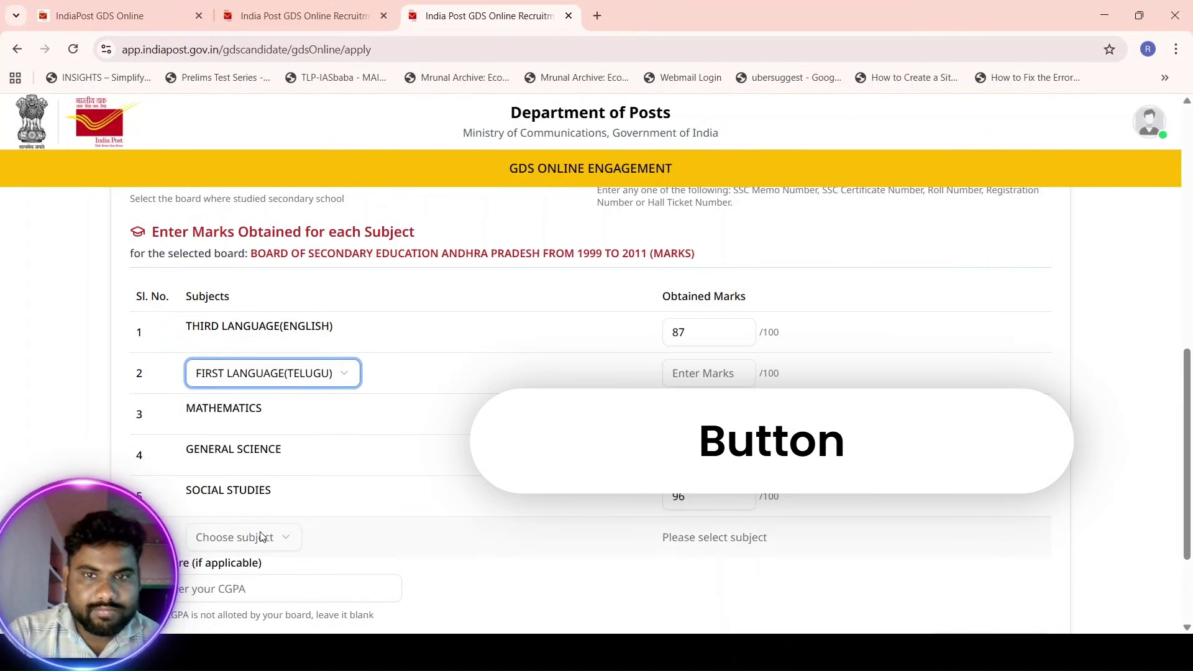
pyautogui.click(684, 382)
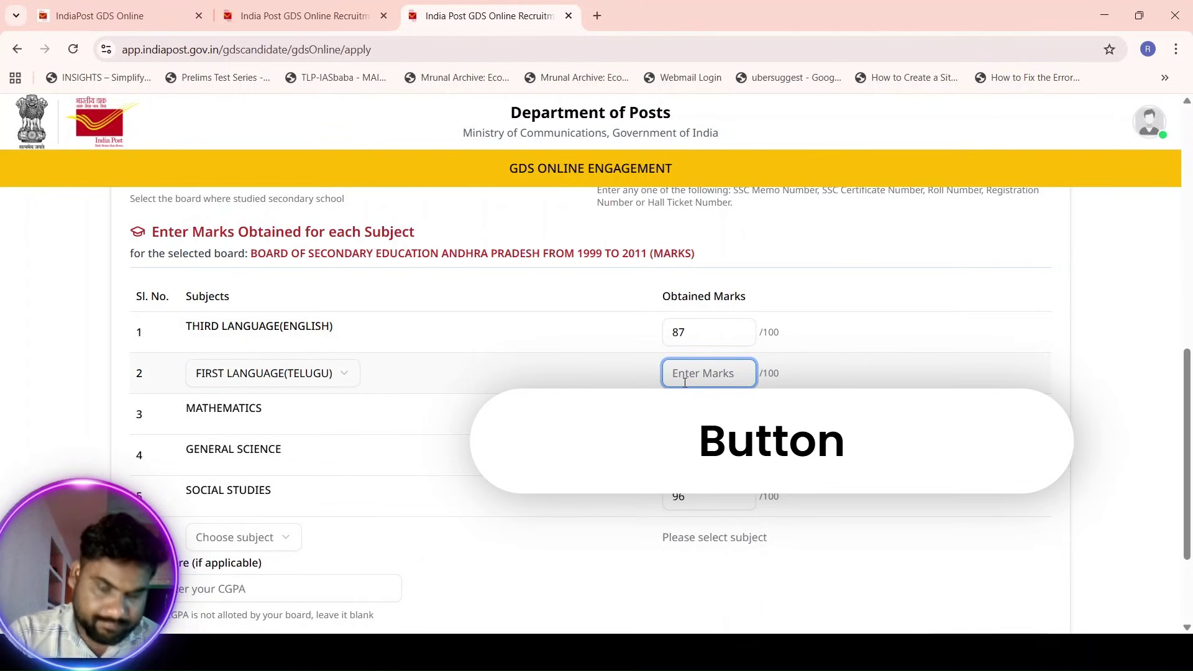
pyautogui.write('95')
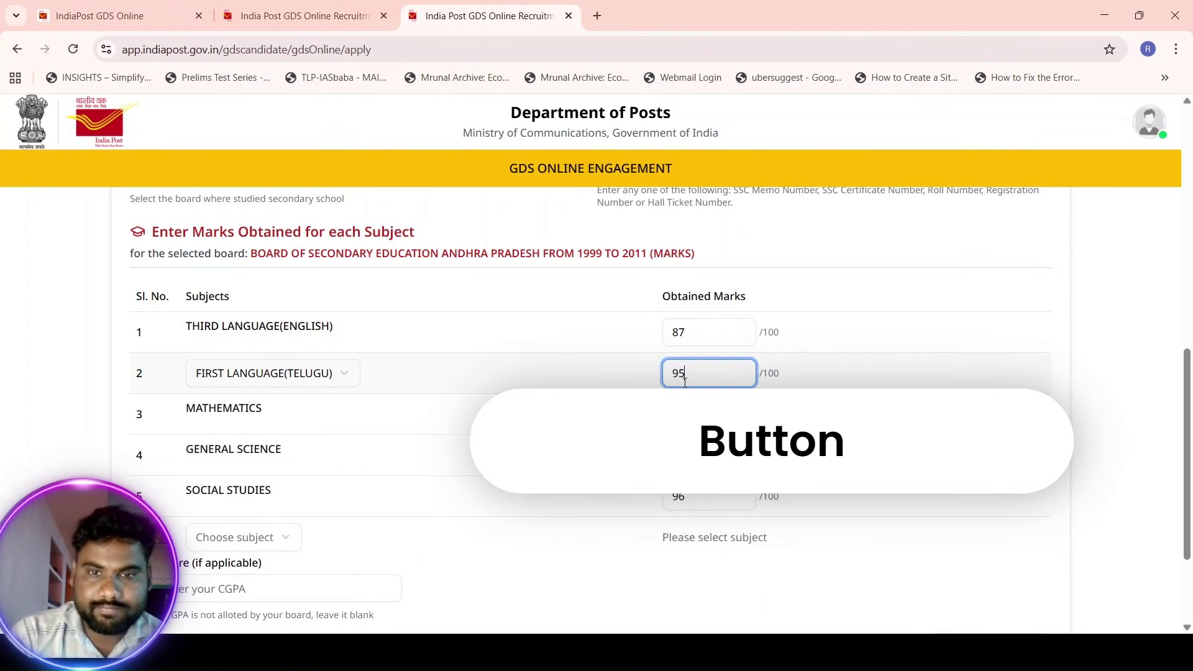
# Set row 6's subject to SECOND LANGUAGE (HINDI) with 82 marks
pyautogui.click(264, 550)
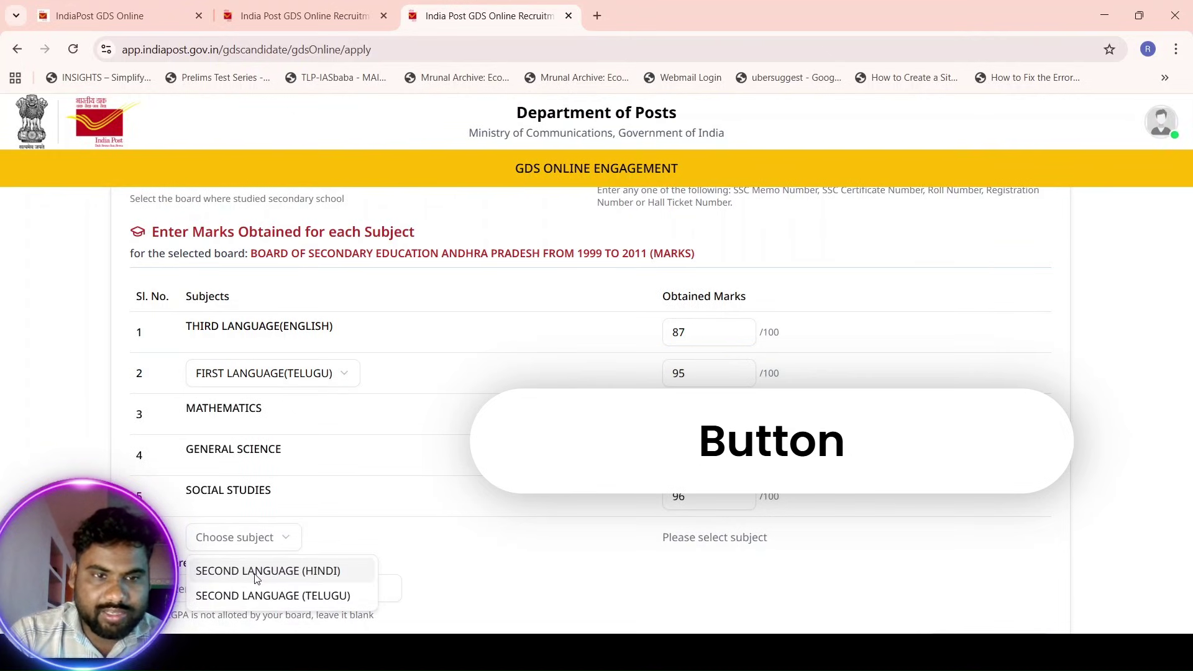
pyautogui.click(256, 575)
pyautogui.click(695, 541)
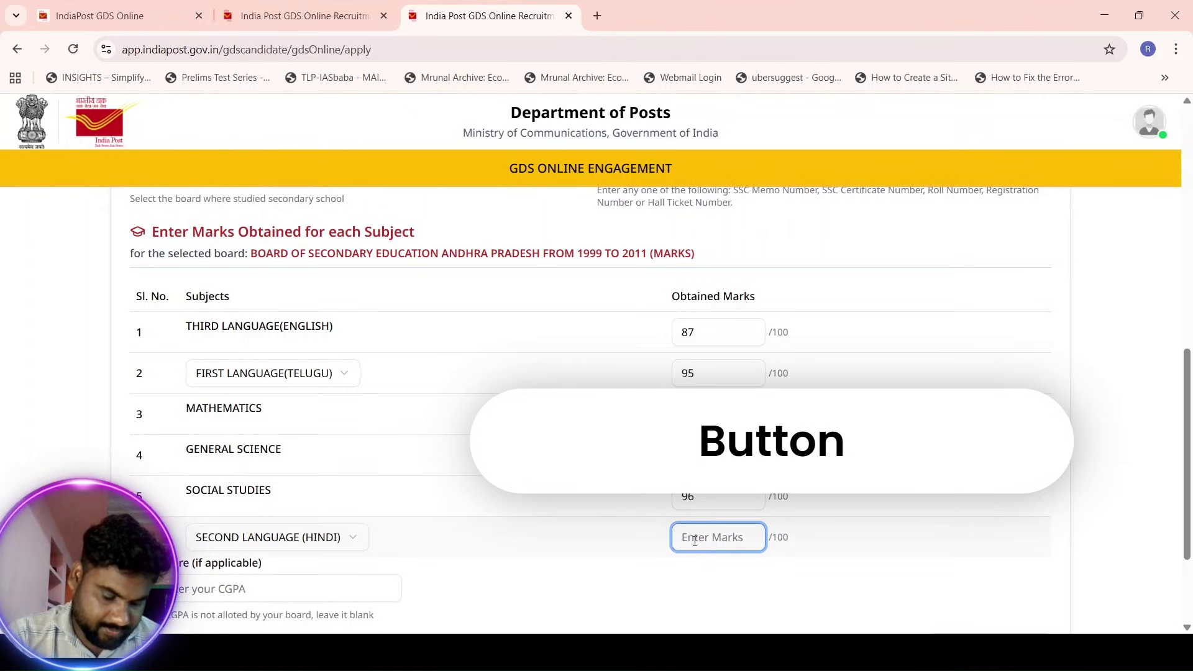
pyautogui.write('82')
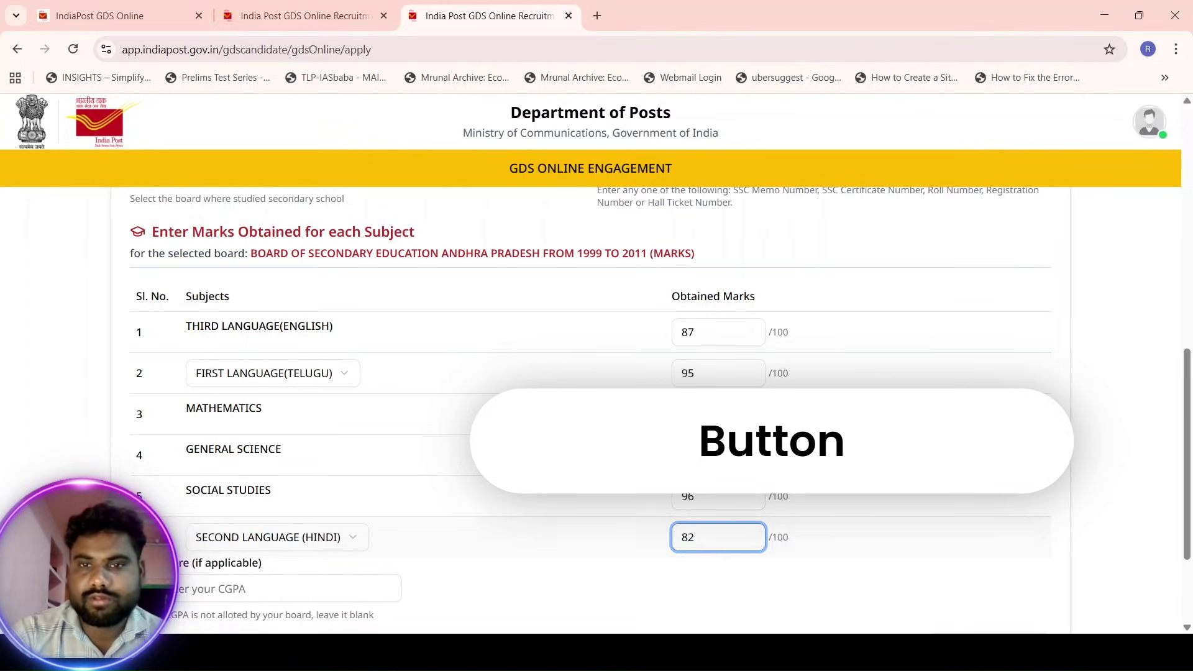
pyautogui.click(1038, 315)
pyautogui.moveTo(1191, 371); pyautogui.dragTo(1191, 406)
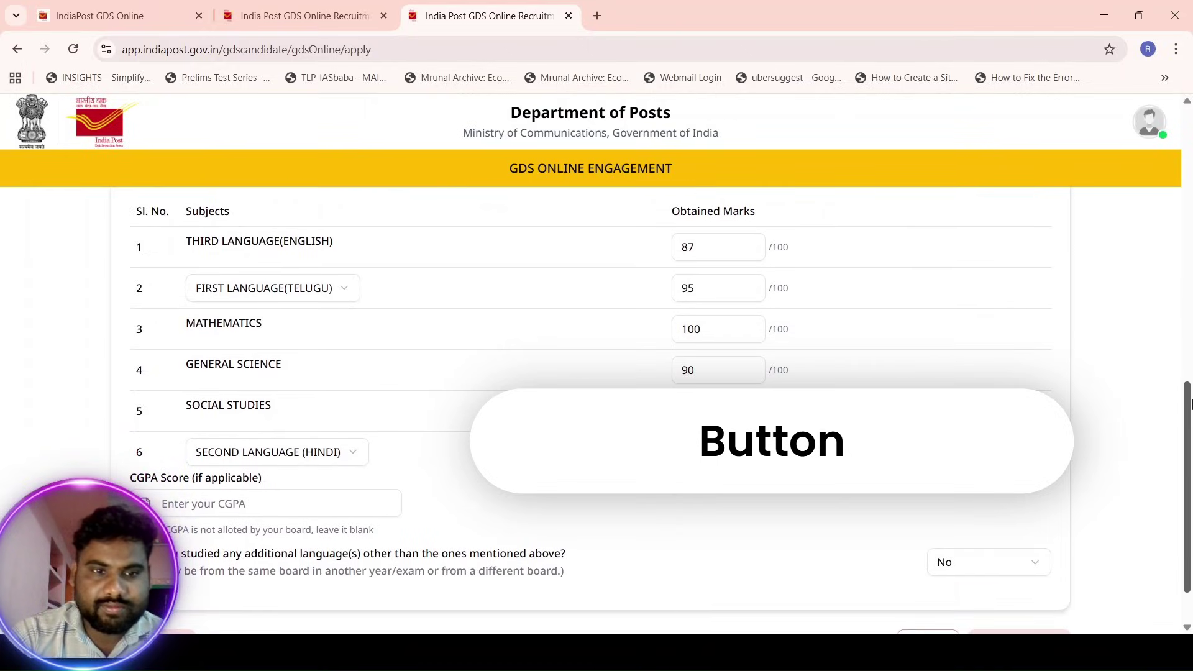
pyautogui.moveTo(1191, 406); pyautogui.dragTo(1191, 406)
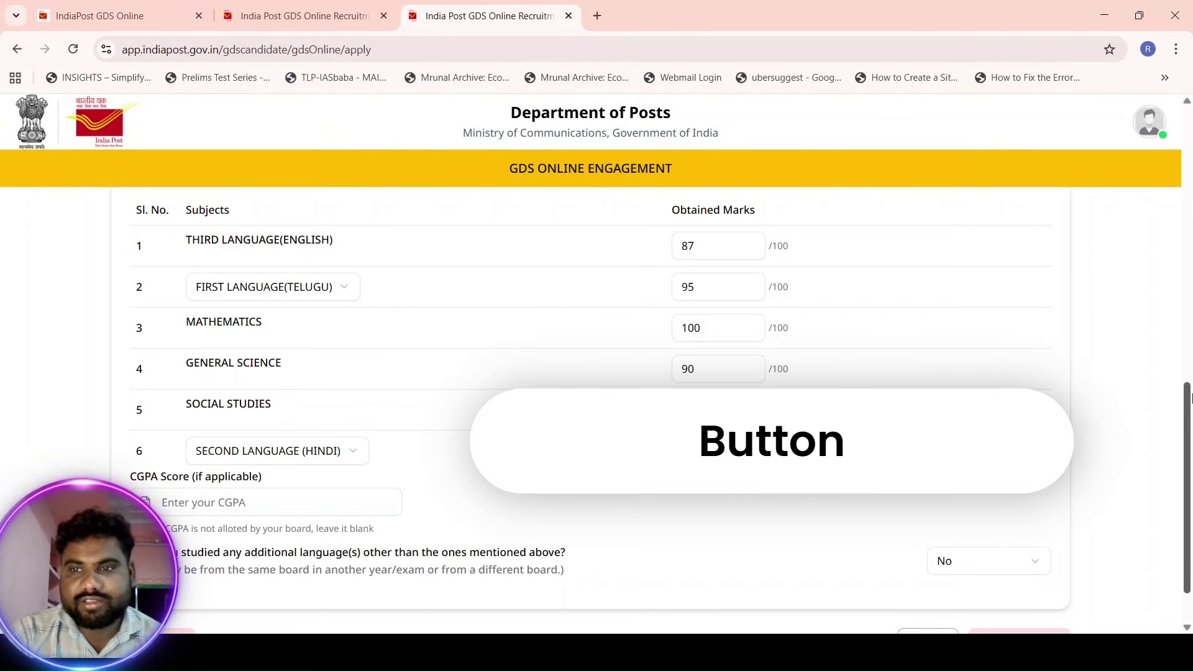
# Scroll to the bottom of the marks form and Save & Next the educational details
pyautogui.moveTo(1190, 398)
pyautogui.mouseDown()
pyautogui.moveTo(1191, 303)
pyautogui.moveTo(1191, 415)
pyautogui.mouseUp()
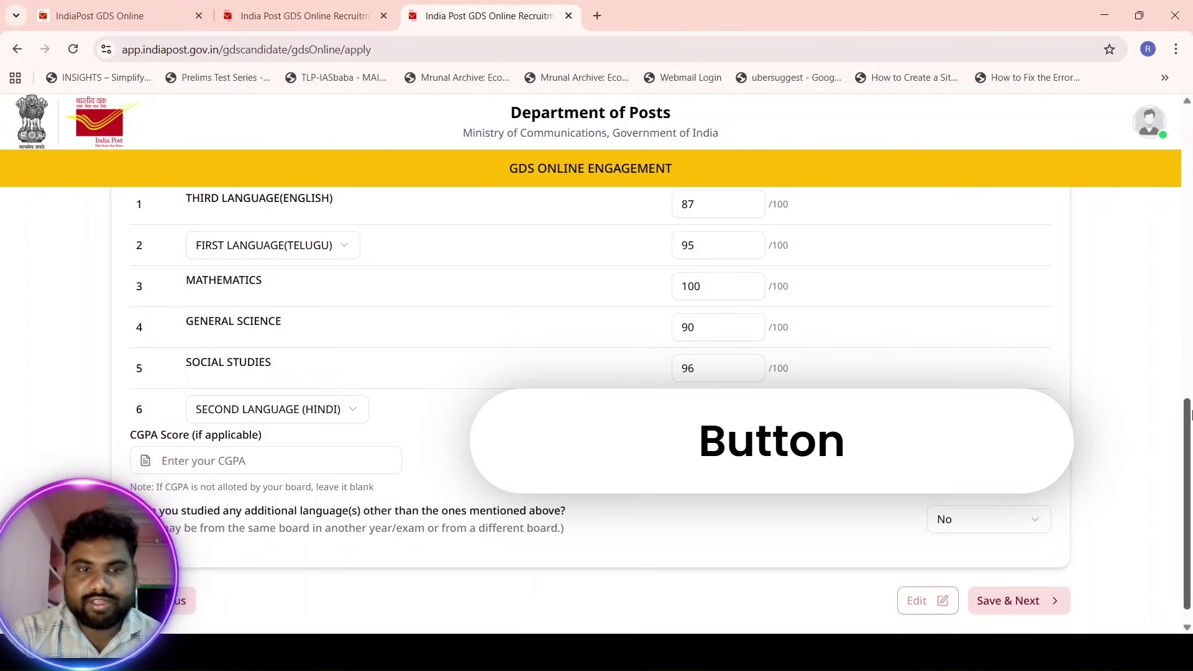
pyautogui.moveTo(1191, 416); pyautogui.dragTo(1191, 423)
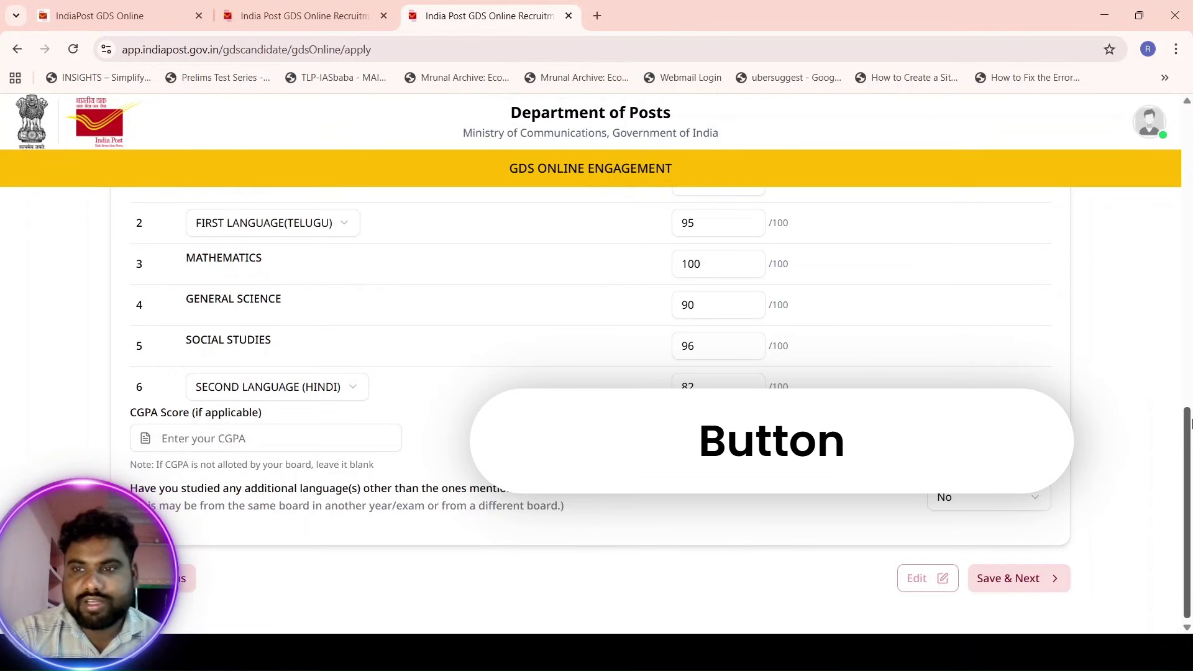
pyautogui.moveTo(1190, 428); pyautogui.dragTo(1190, 376)
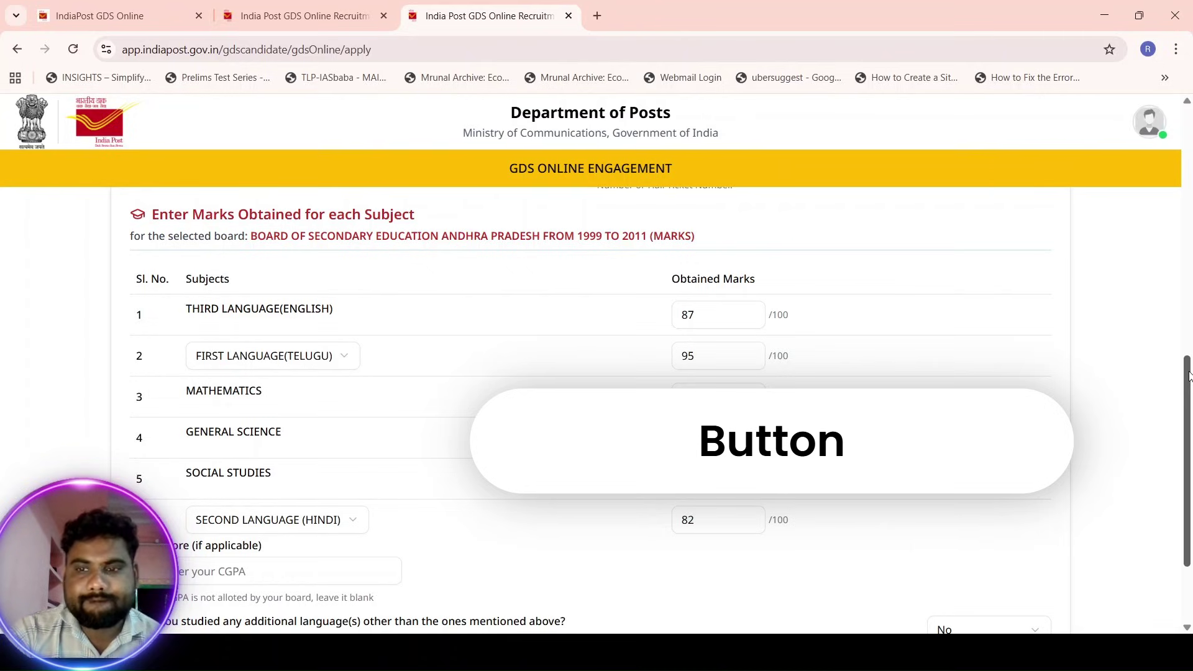
pyautogui.scroll(-2, 1020, 580)
pyautogui.click(1020, 578)
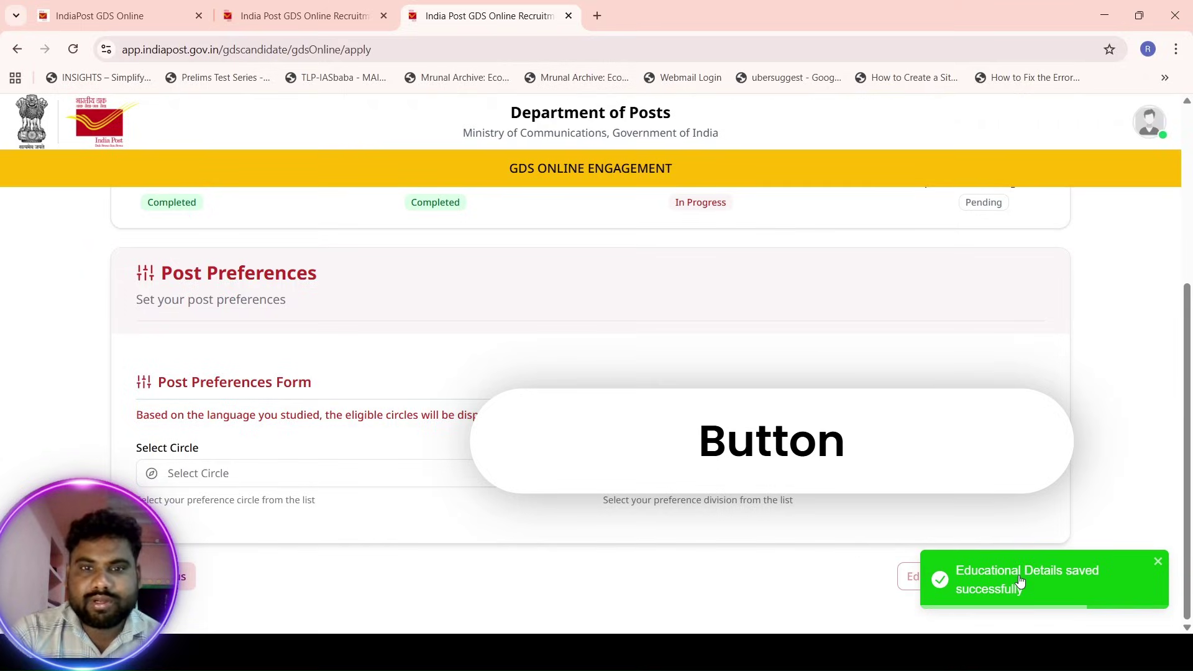
# Select Andhra Pradesh Circle and Anakapalle Division, then scroll down to the 20 vacant posts
pyautogui.moveTo(1191, 404); pyautogui.dragTo(1191, 355)
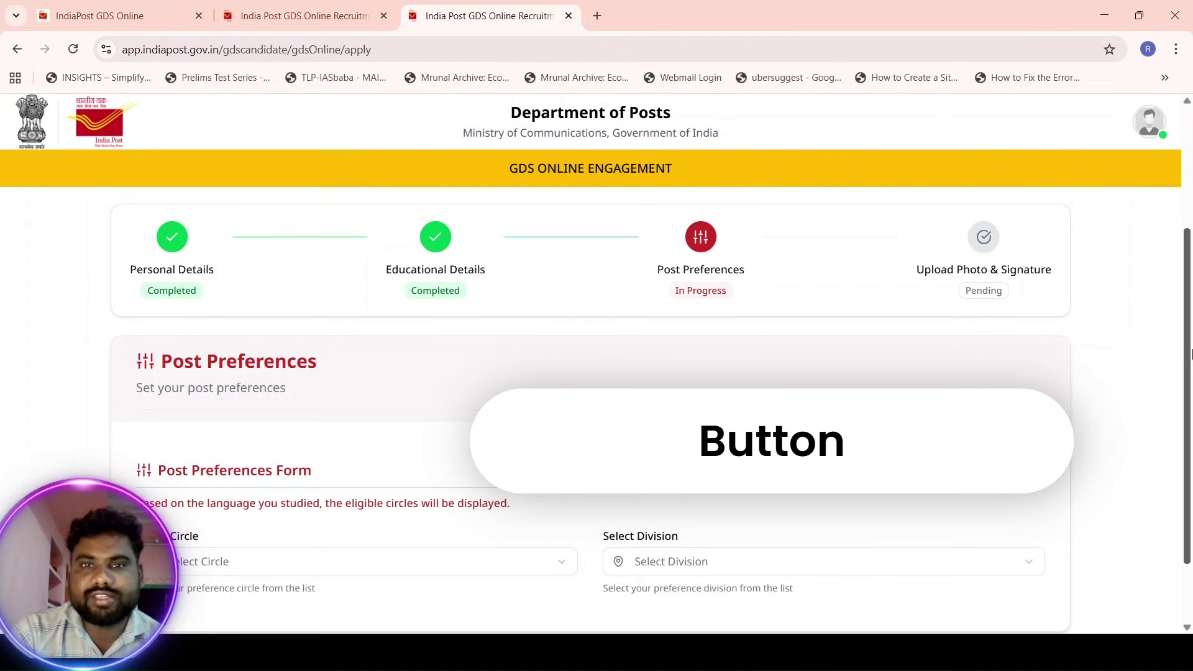
pyautogui.moveTo(1192, 355); pyautogui.dragTo(1192, 418)
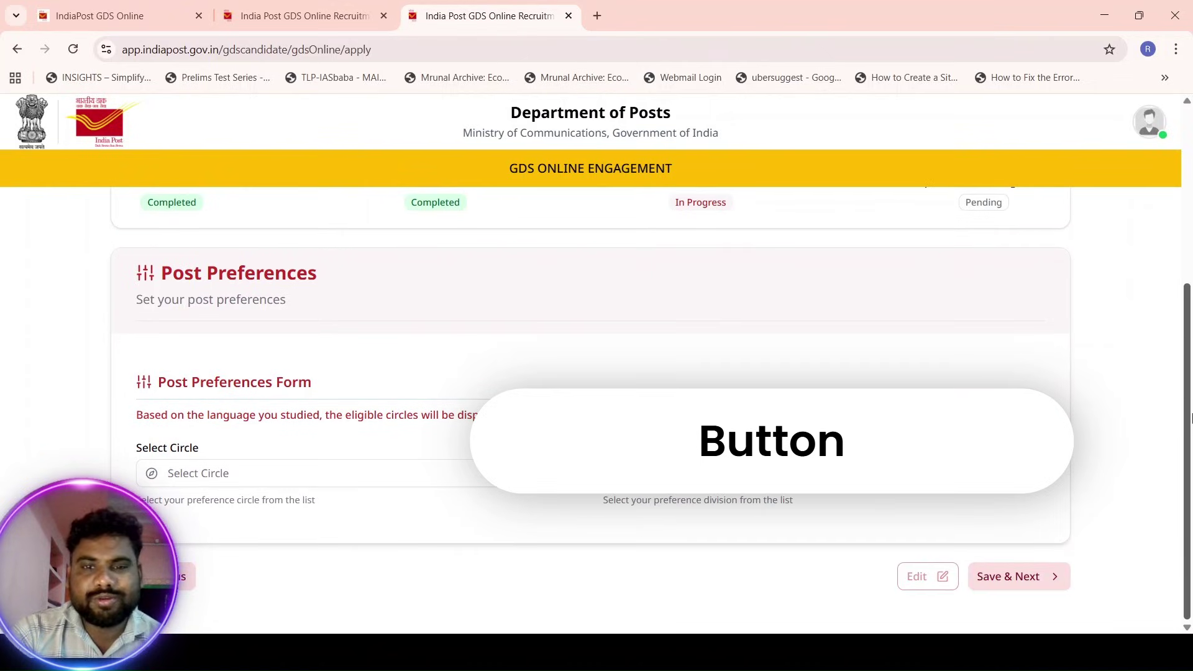
pyautogui.click(205, 475)
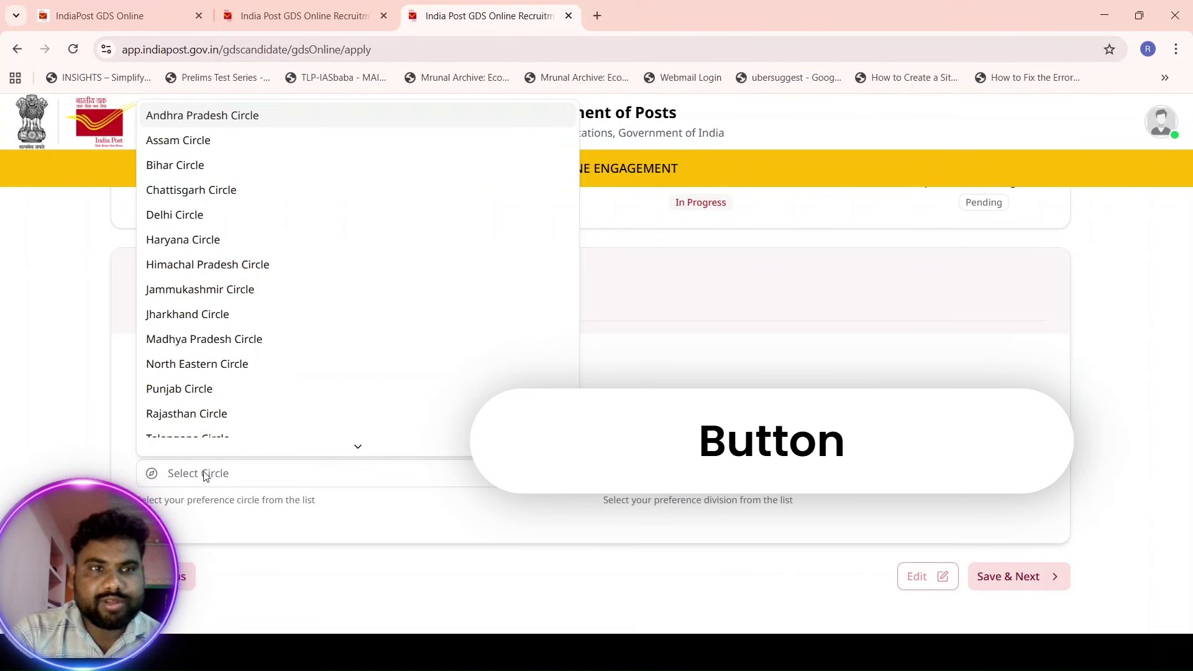
pyautogui.click(198, 124)
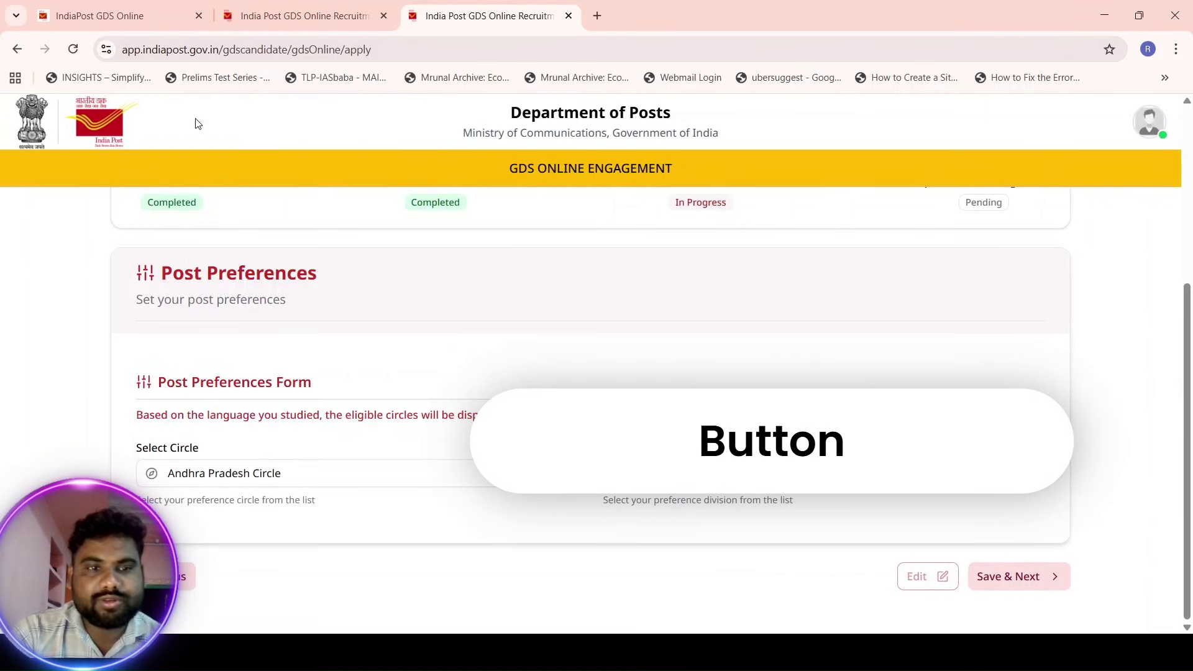
pyautogui.click(771, 474)
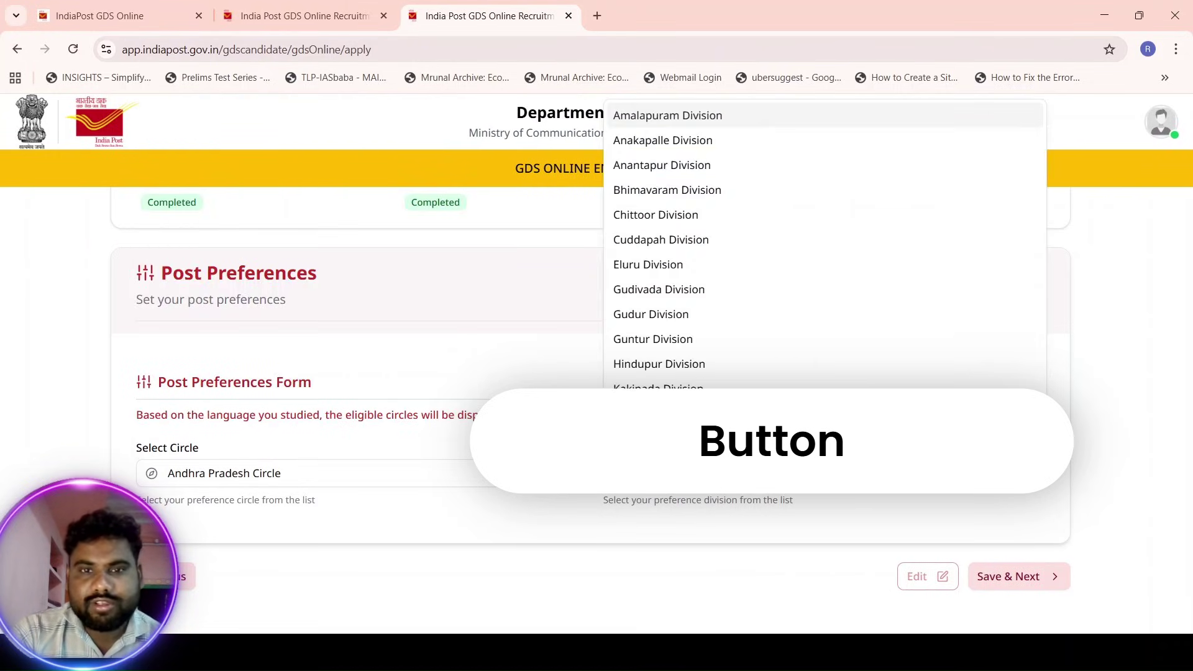
pyautogui.click(676, 155)
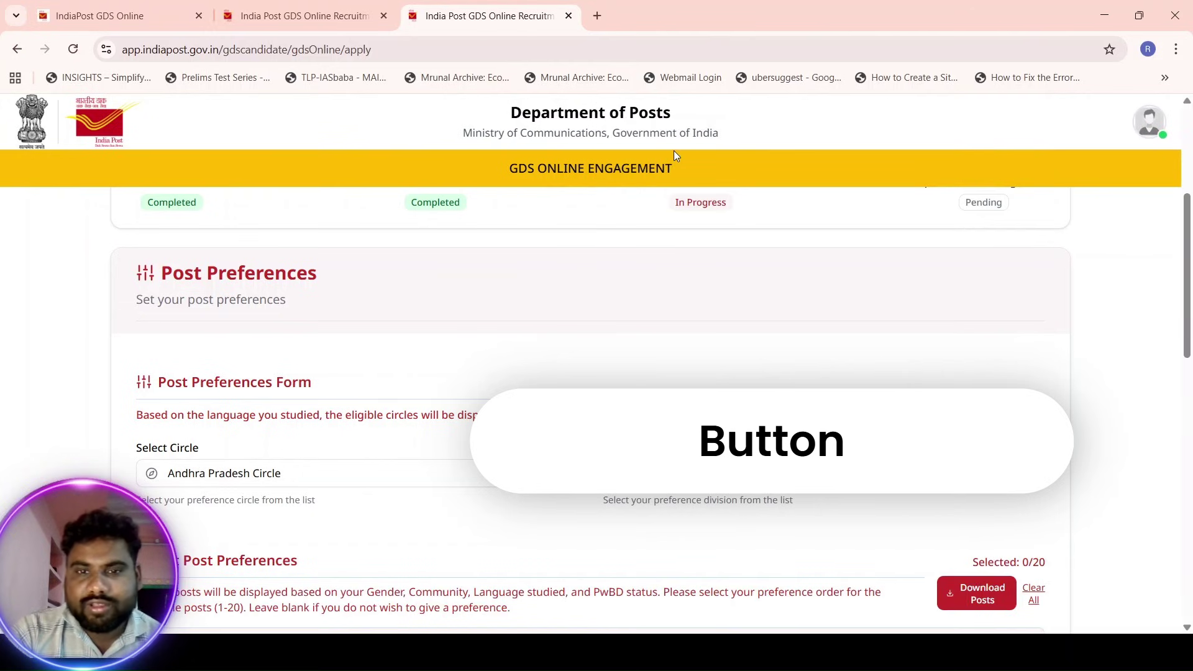
pyautogui.scroll(-2, 1191, 385)
pyautogui.scroll(-5, 1191, 385)
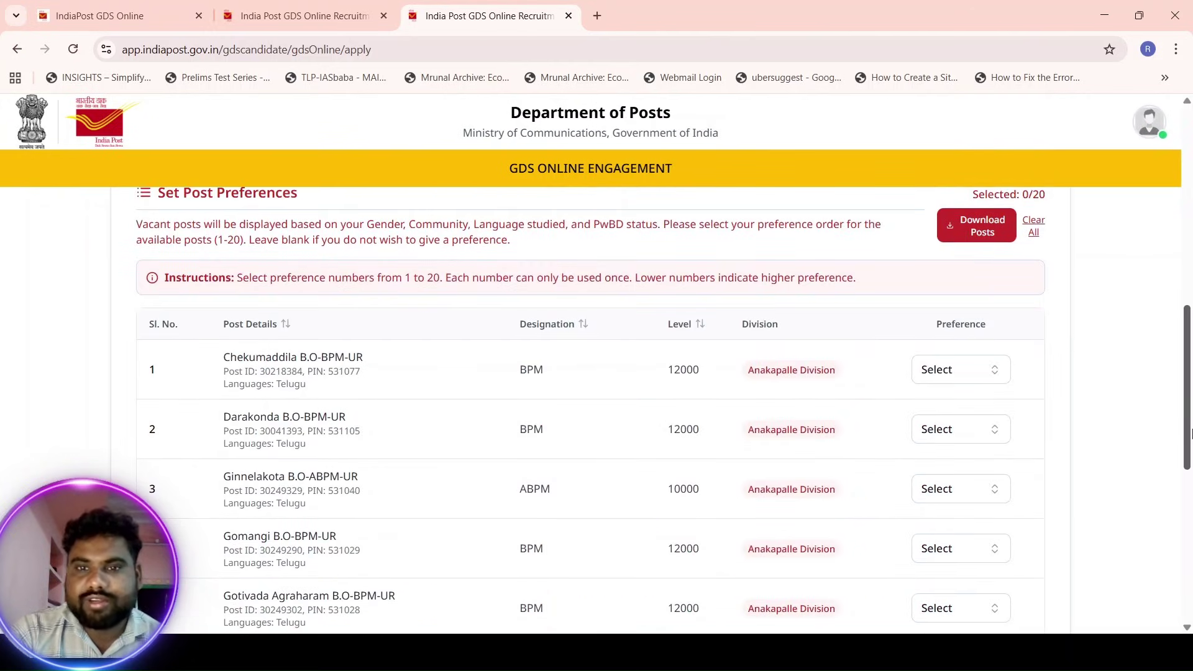
pyautogui.moveTo(1191, 433)
pyautogui.mouseDown()
pyautogui.moveTo(1191, 537)
pyautogui.moveTo(1191, 373)
pyautogui.moveTo(1191, 415)
pyautogui.mouseUp()
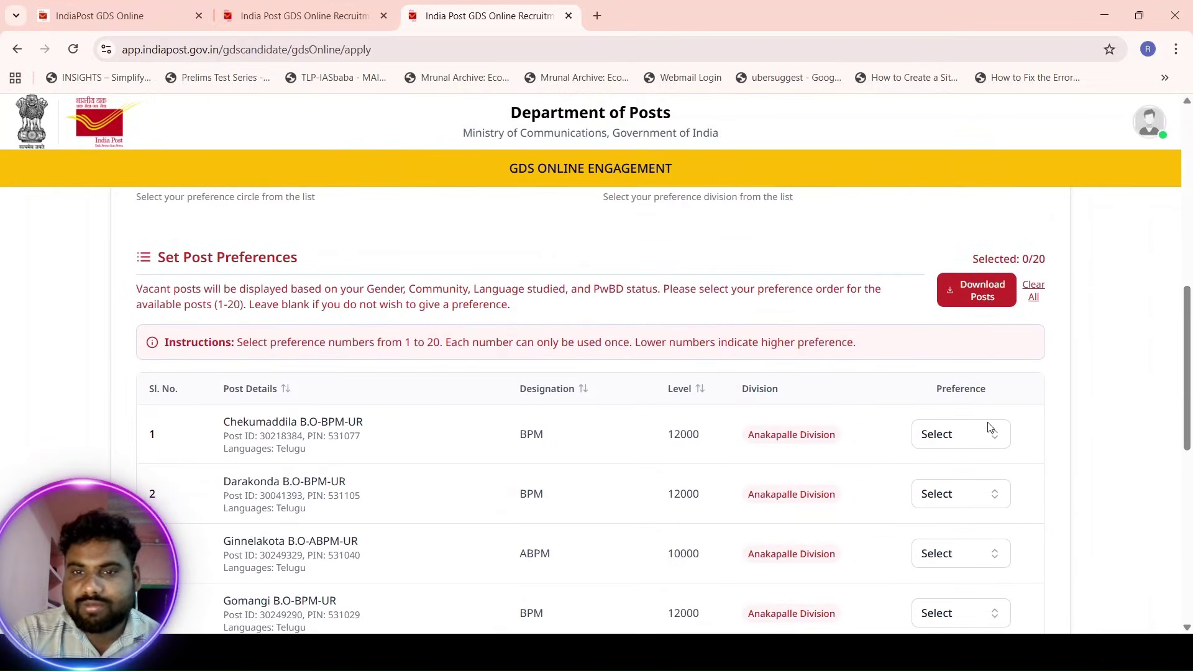
# Set post preferences: Chekumaddila 1, Darakonda 3, Gomangi 4, Ginnelakota 2
pyautogui.click(959, 433)
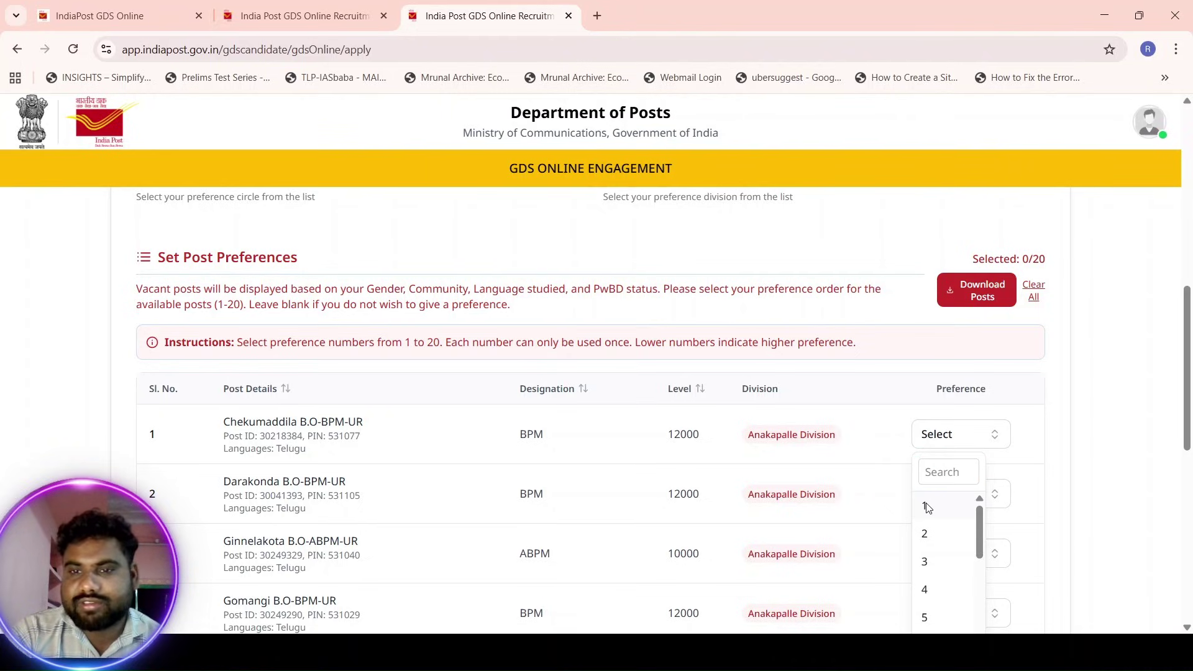
pyautogui.click(926, 507)
pyautogui.moveTo(1191, 390); pyautogui.dragTo(1191, 435)
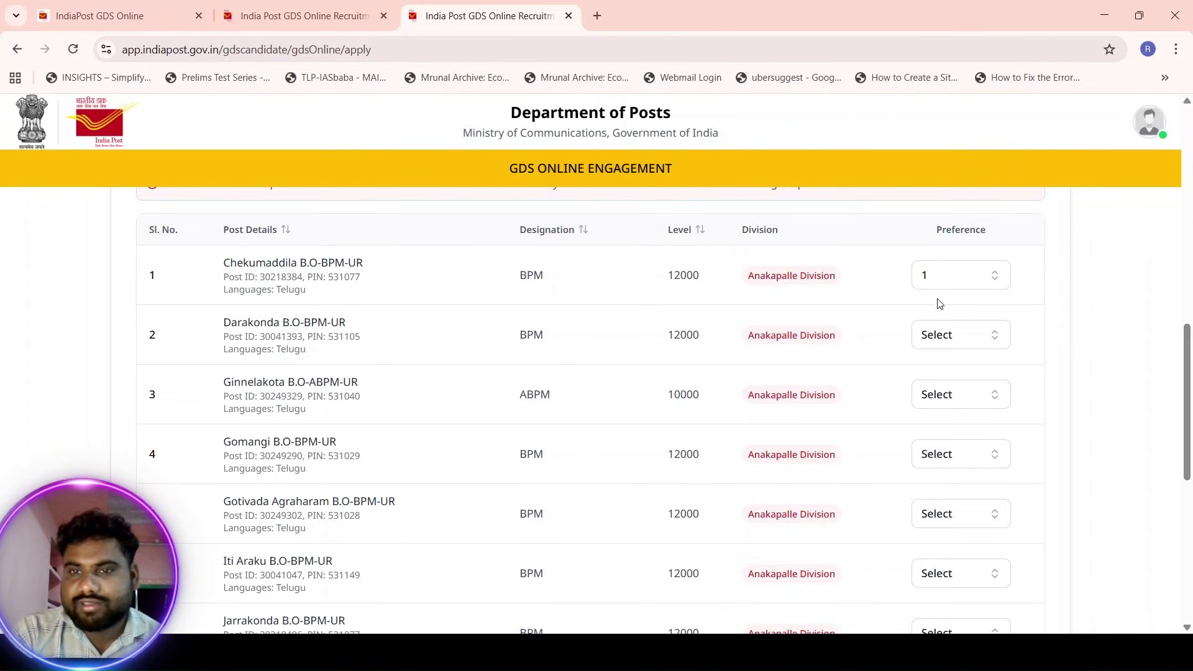
pyautogui.click(931, 345)
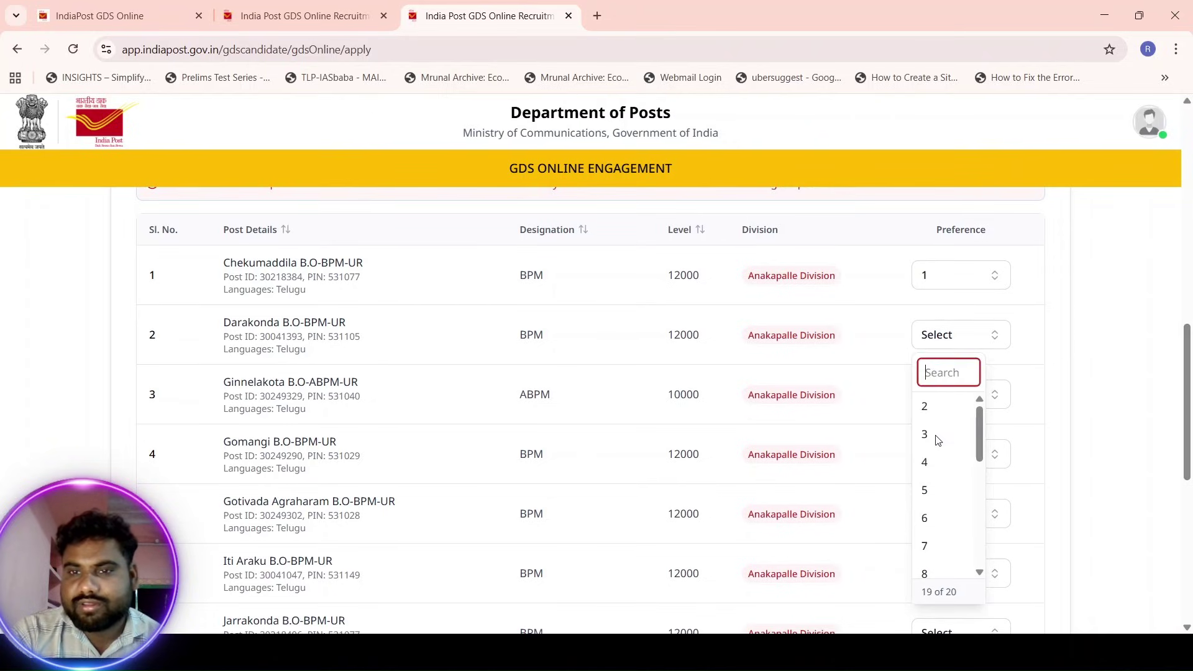
pyautogui.click(938, 439)
pyautogui.click(955, 466)
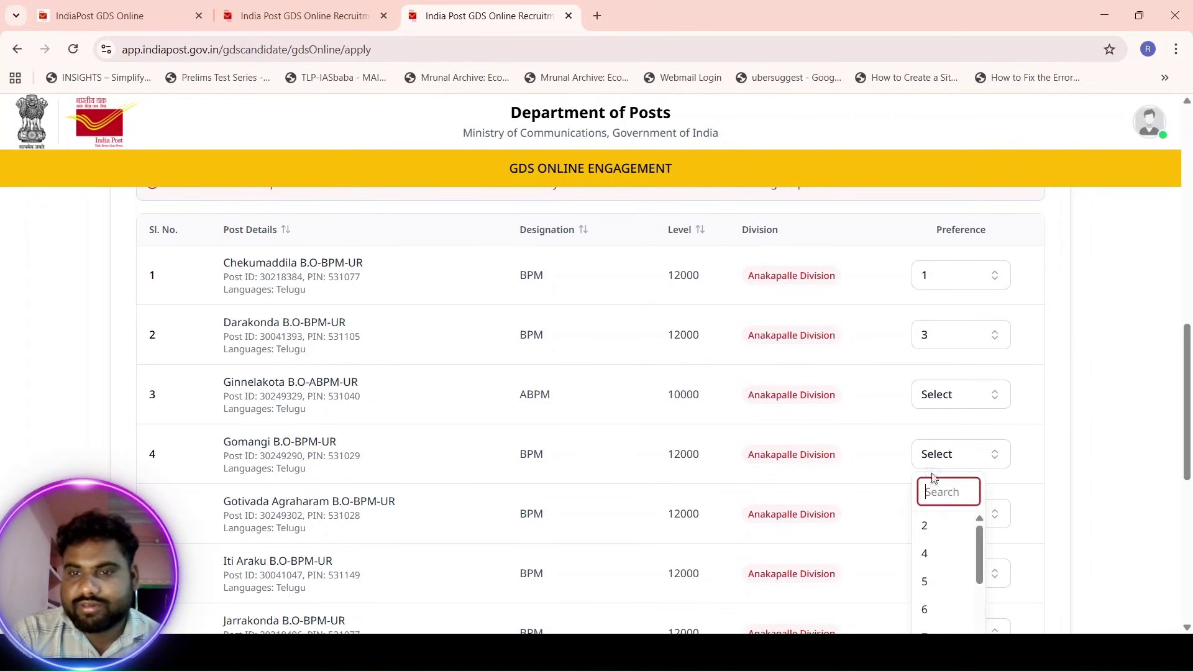
pyautogui.click(929, 554)
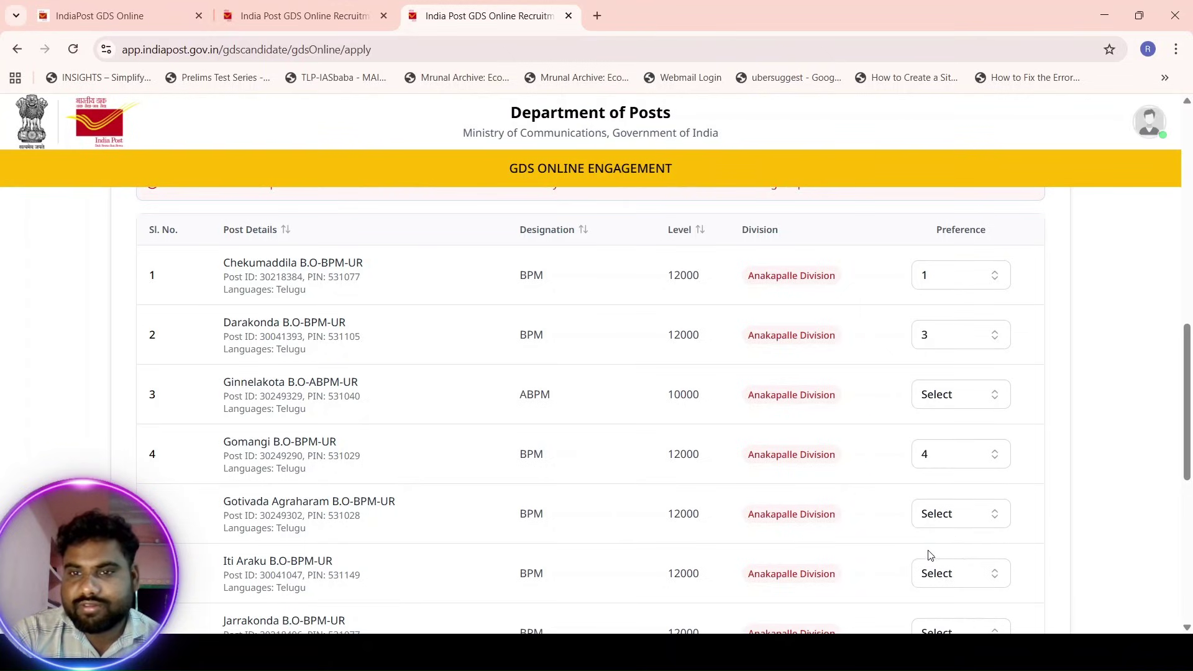
pyautogui.click(949, 398)
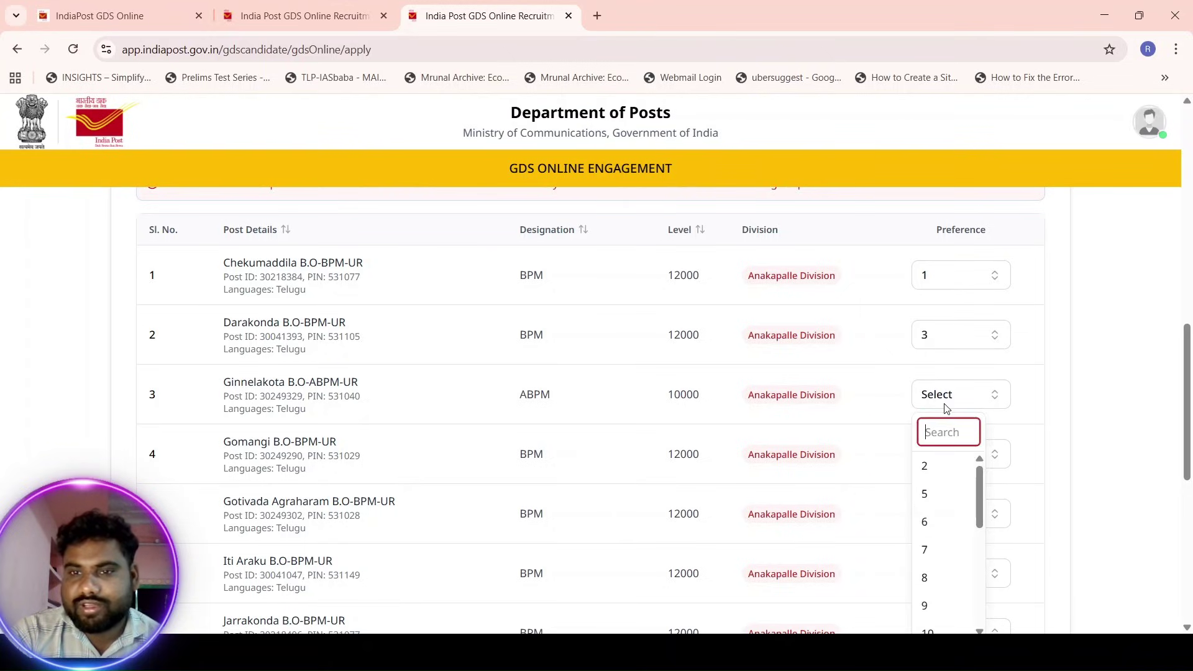
pyautogui.click(925, 467)
pyautogui.moveTo(1190, 415); pyautogui.dragTo(1164, 287)
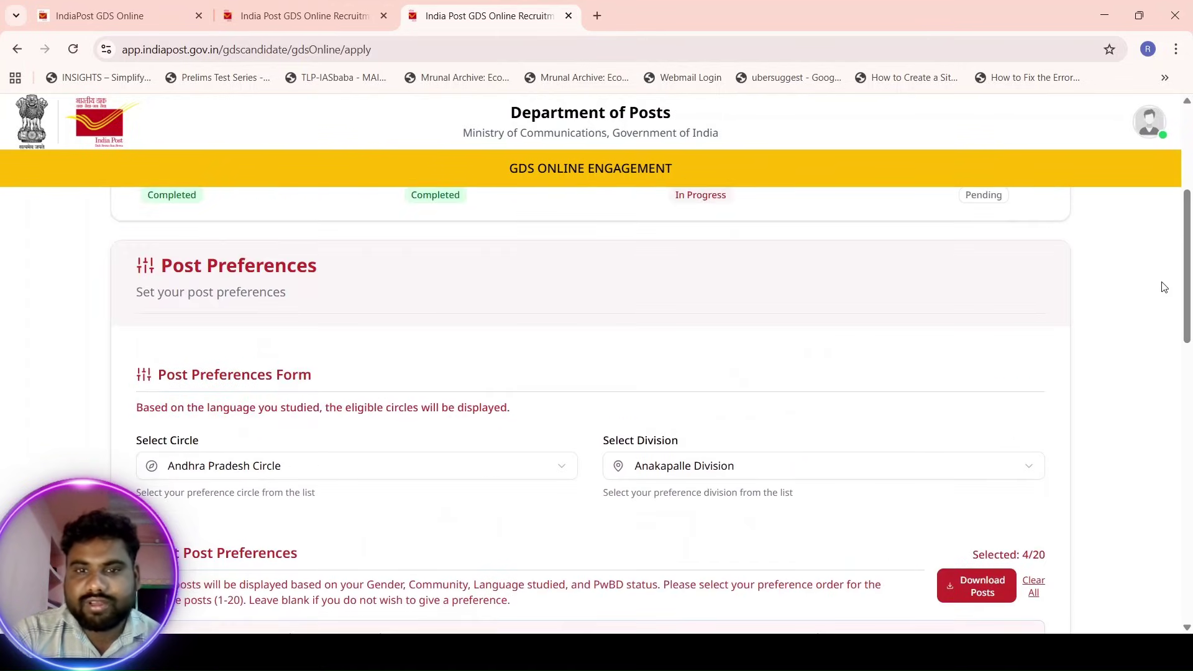